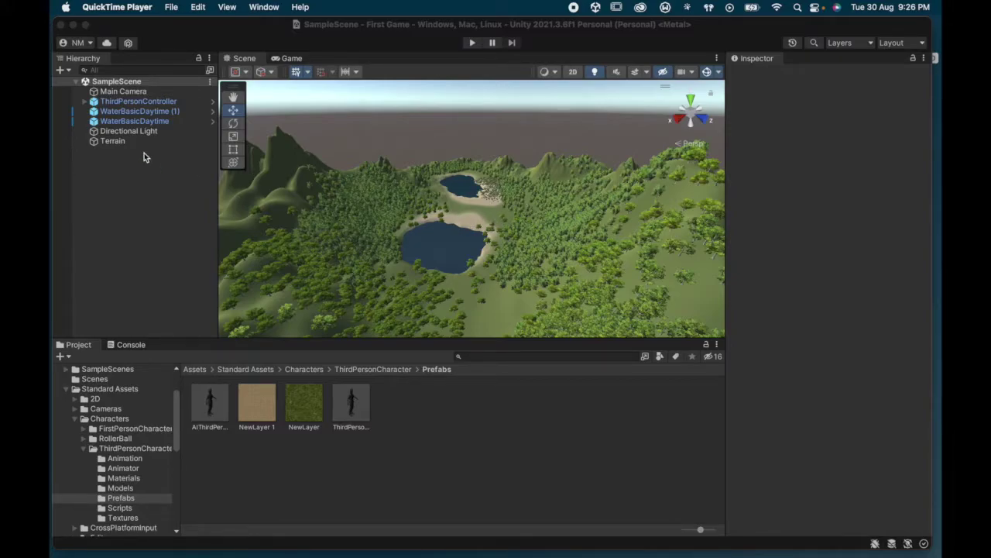
Bring the Unity editor with SampleScene's terrain to the front
click(131, 107)
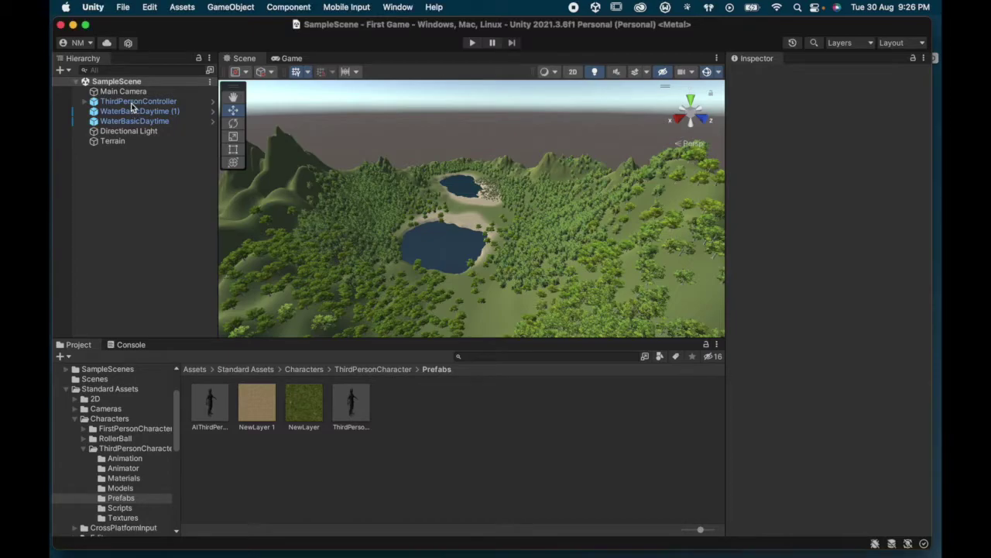
Focus ThirdPersonController, play the scene, run it around with WASD, then stop play mode
double_click(132, 104)
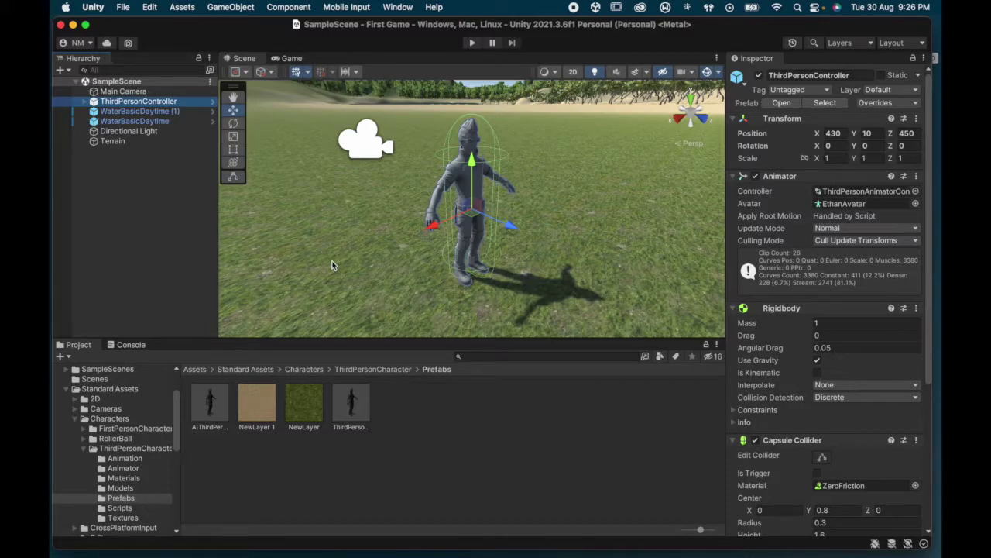
click(473, 42)
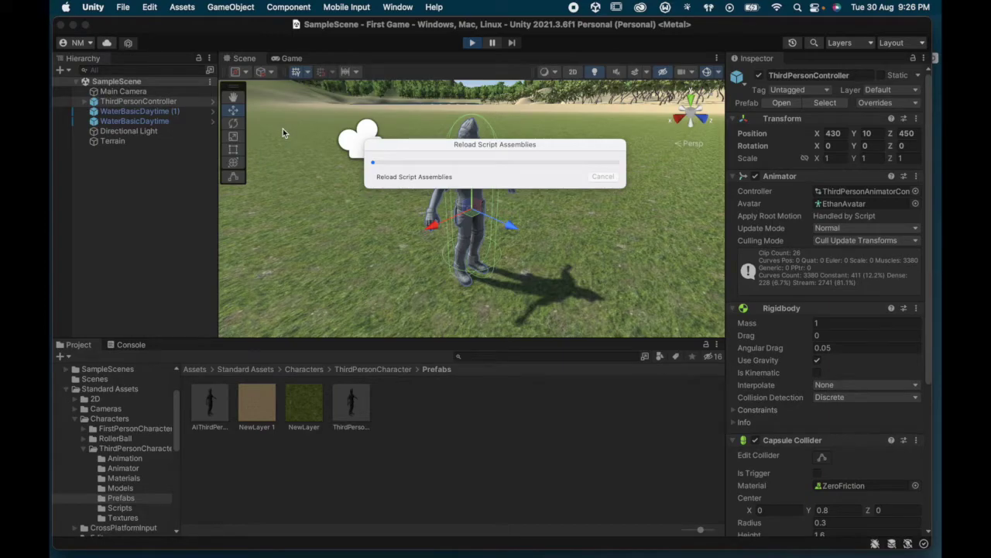
key(w)
key(d)
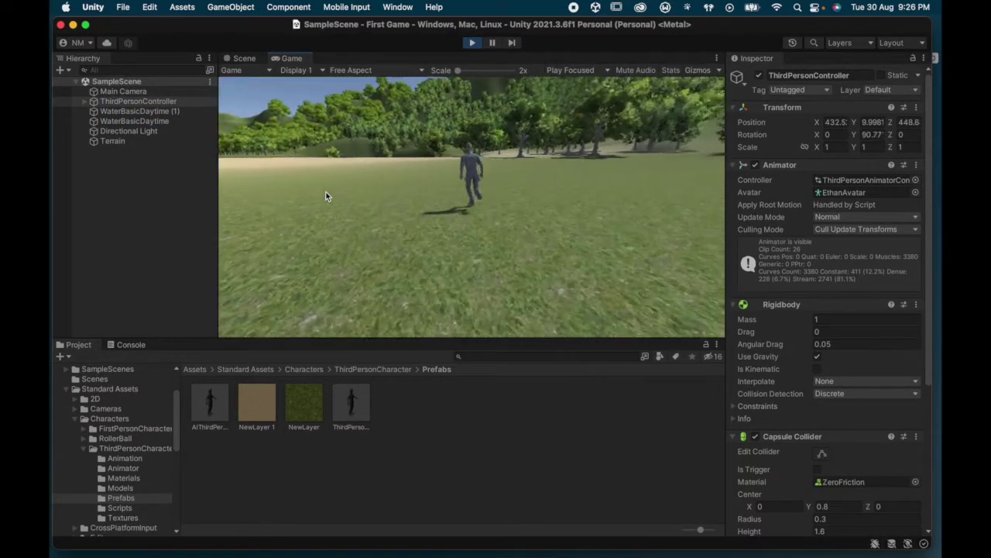
key(d)
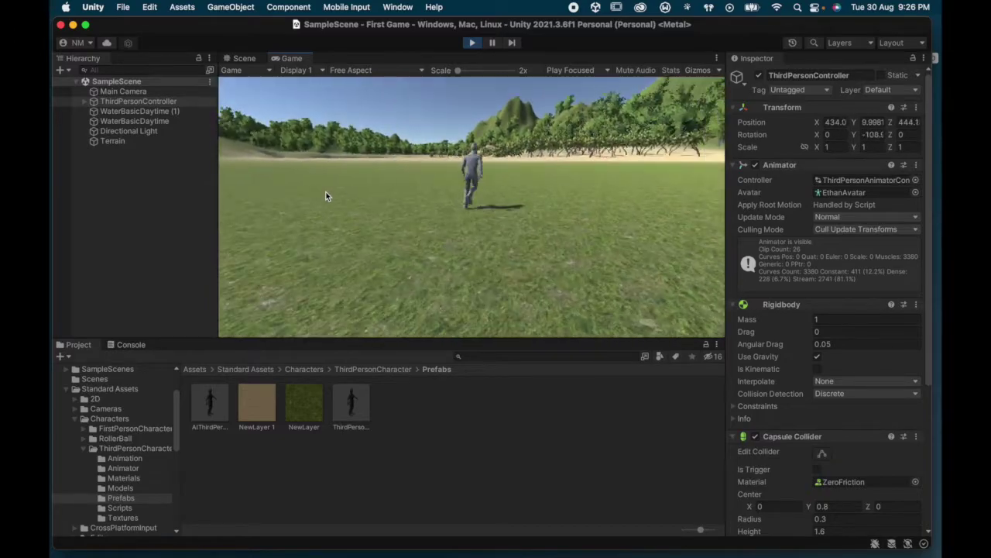
key(a)
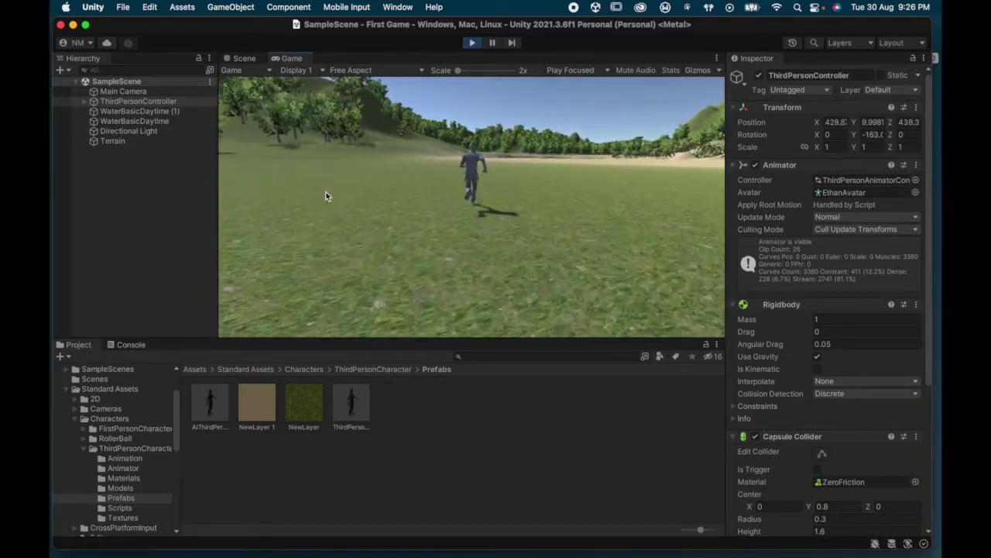
key(s)
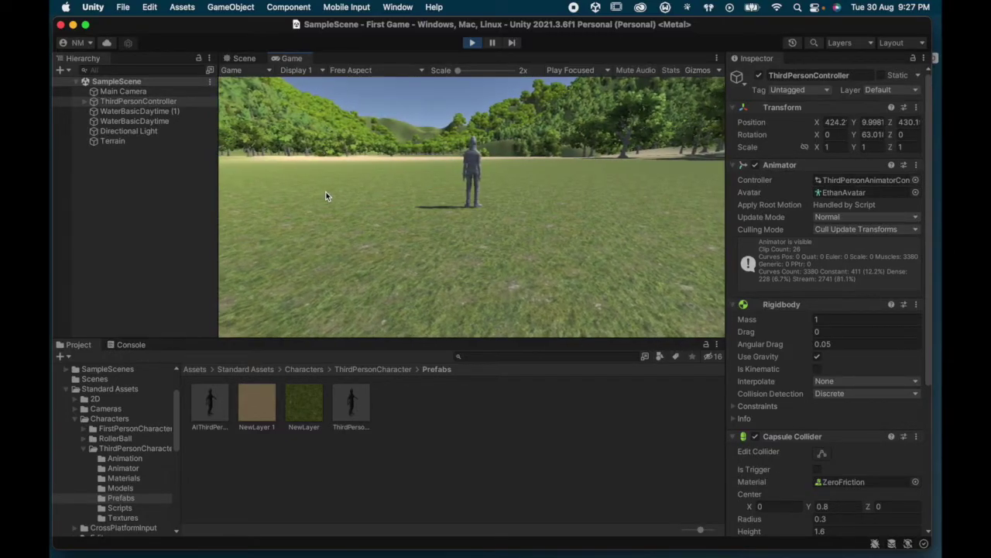
click(472, 43)
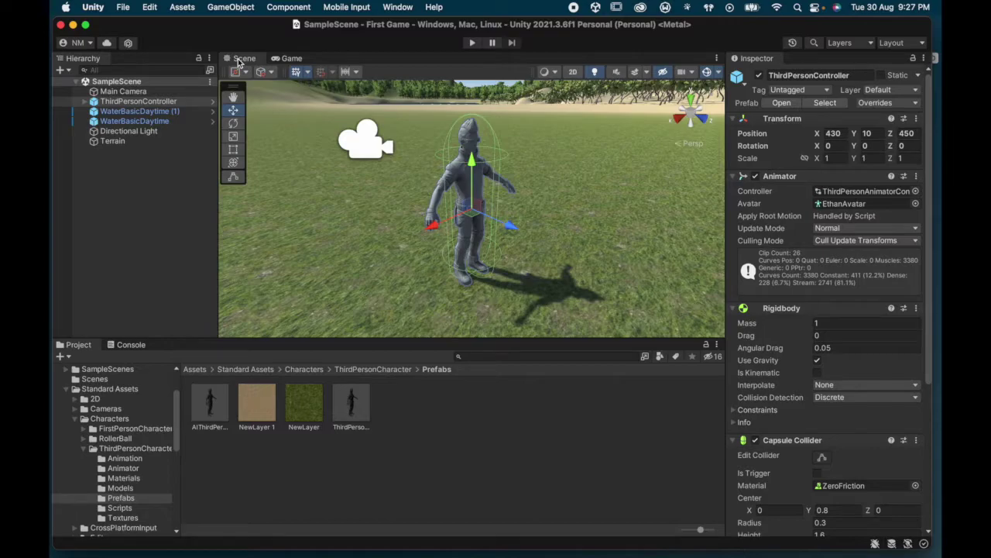
Open Unity's File menu in the menu bar
mouse_move(306, 546)
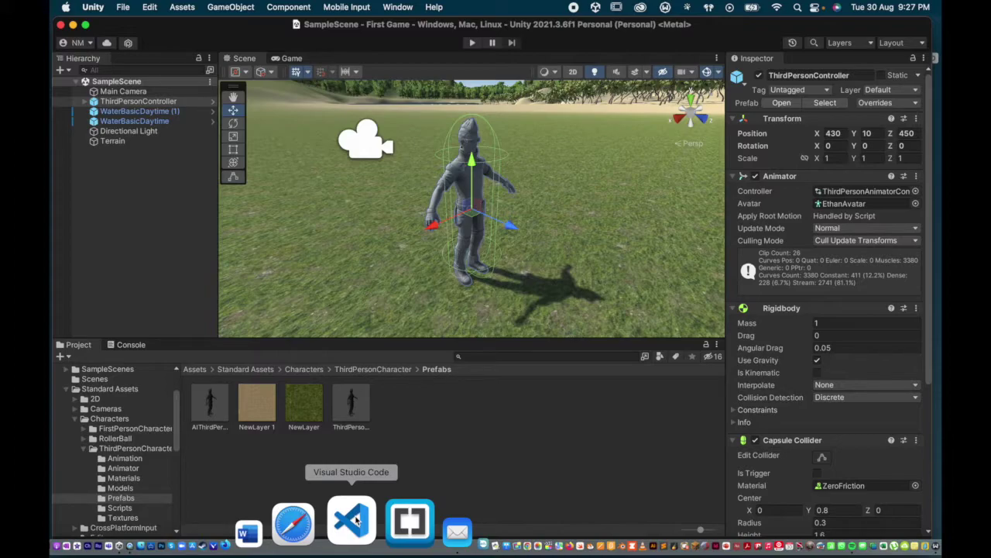
click(122, 7)
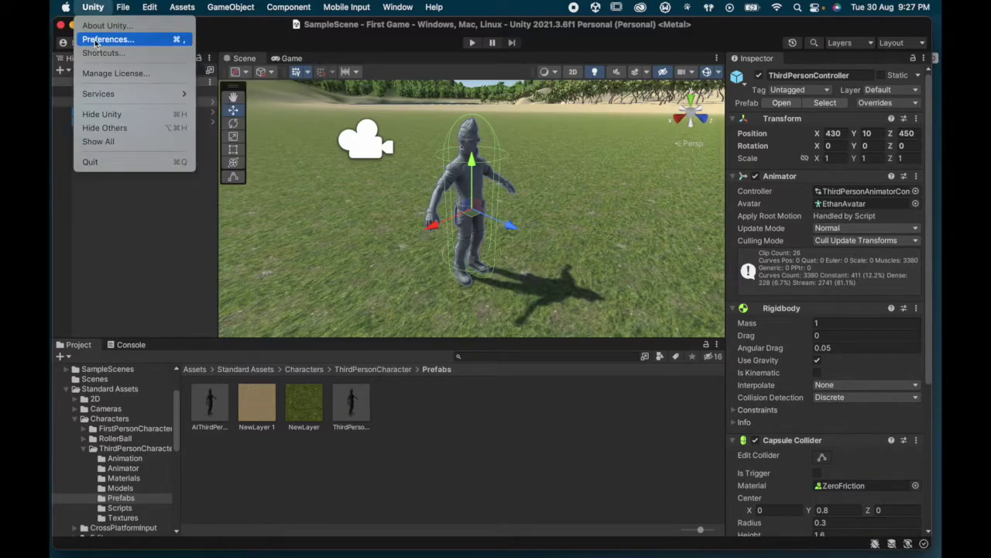
Set External Script Editor to Visual Studio Code under Preferences > External Tools
click(94, 40)
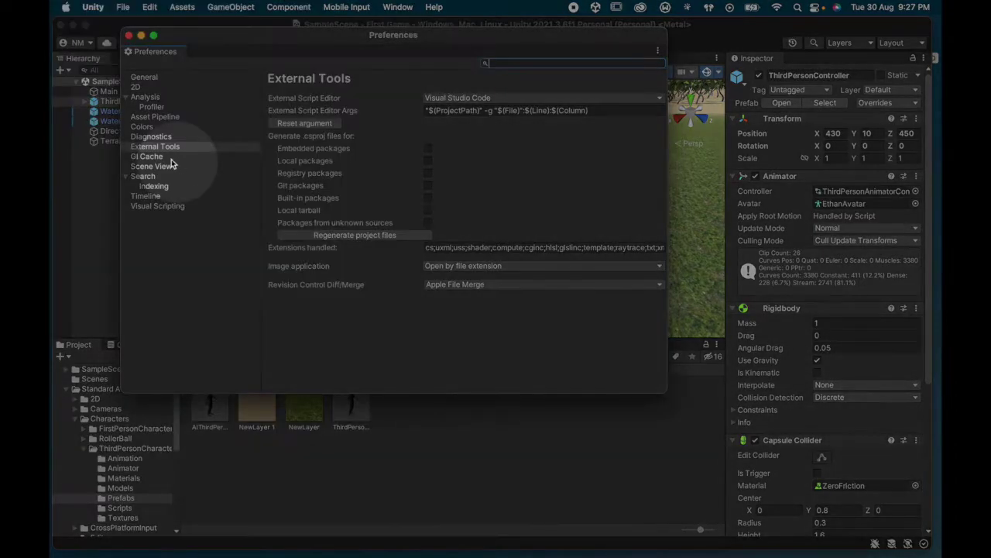
click(158, 147)
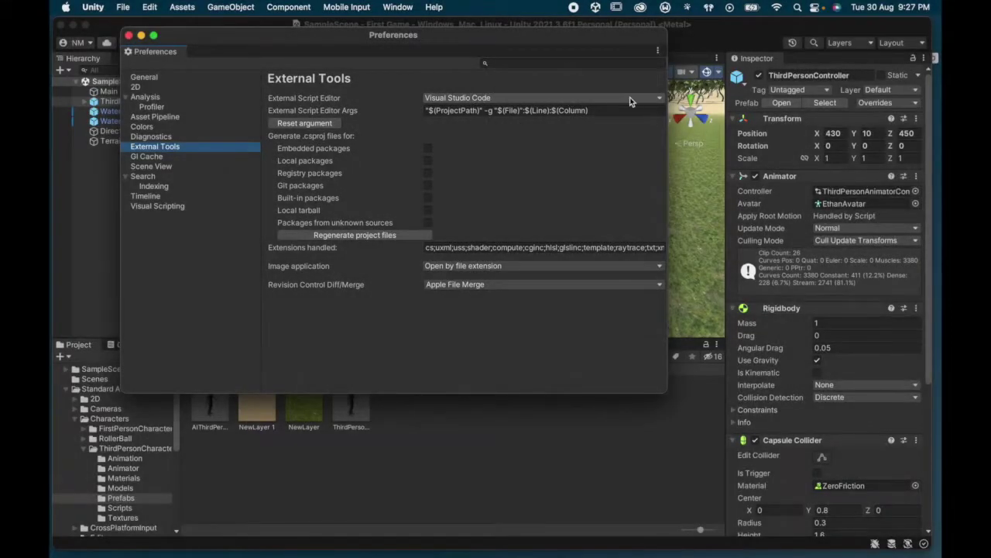
click(629, 99)
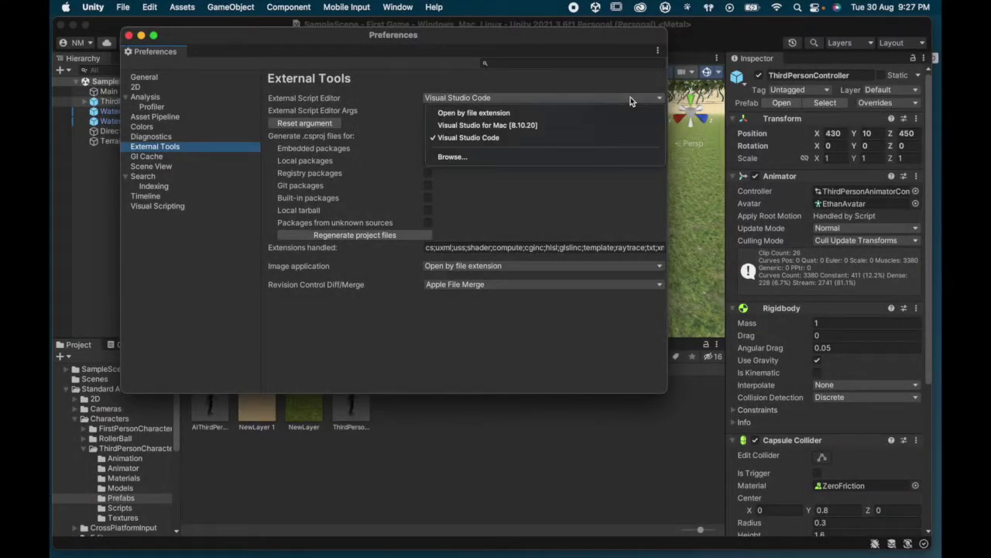
click(472, 137)
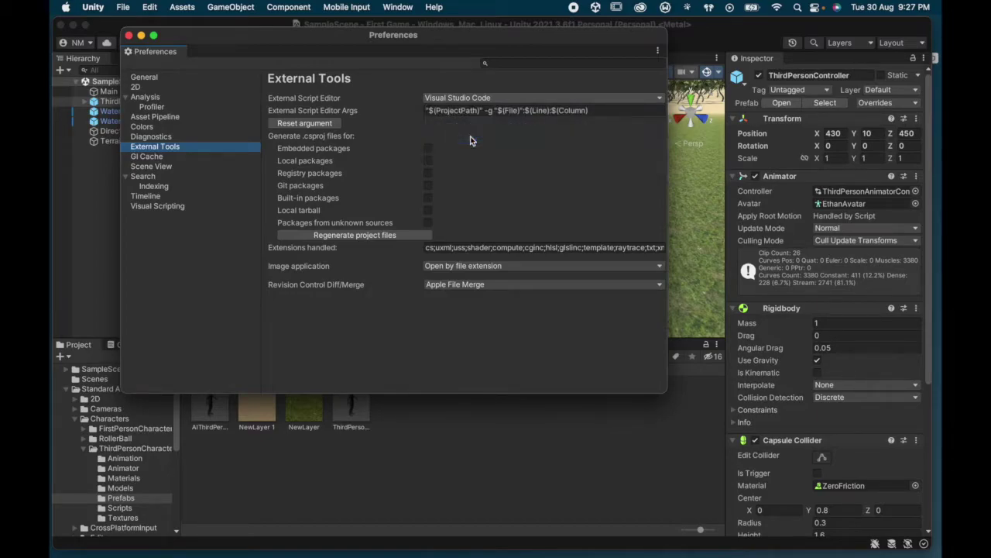
click(129, 36)
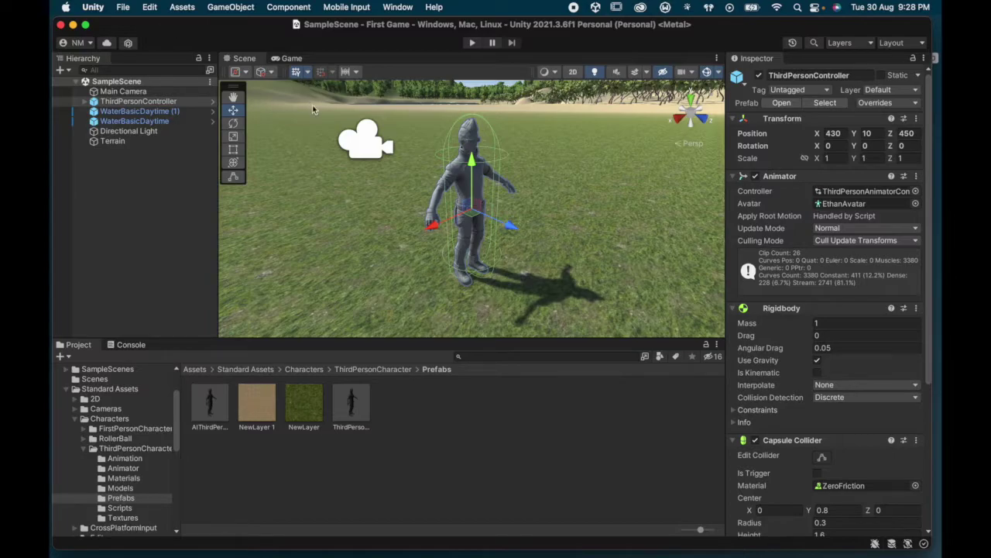
Add a 3D Cylinder beside the character and shift it along Z to 453.7
scroll(481, 251, down, 4)
scroll(481, 252, down, 6)
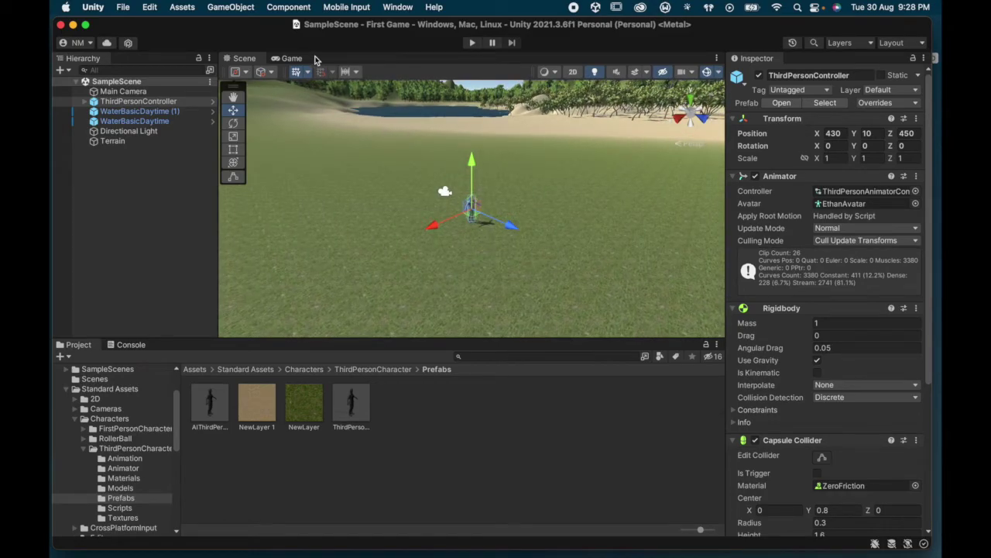
click(234, 7)
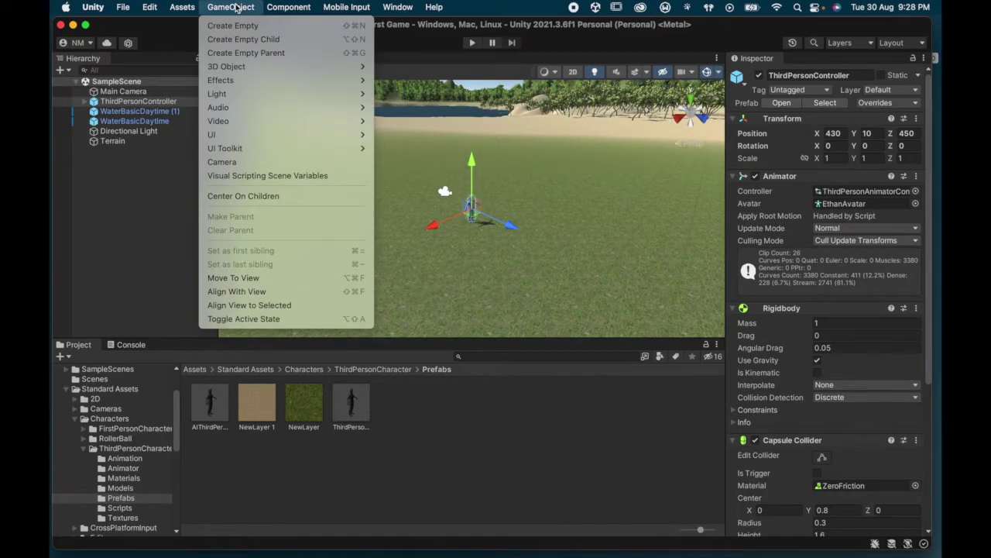
mouse_move(254, 71)
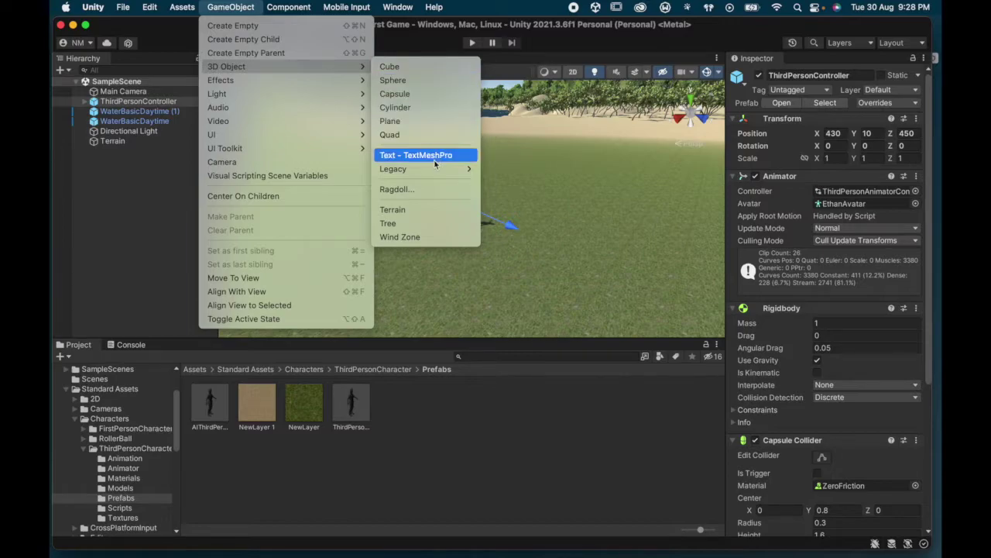
click(435, 107)
drag(513, 225, 585, 256)
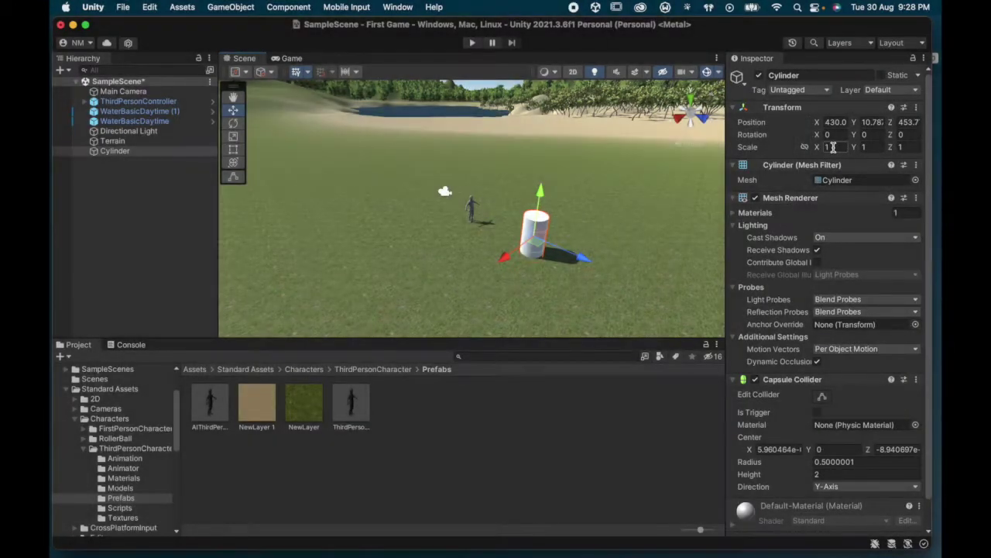
Give the Cylinder Transform scale X 0.5, Y 0.05, Z 0.5 and frame it
click(833, 147)
text(.5)
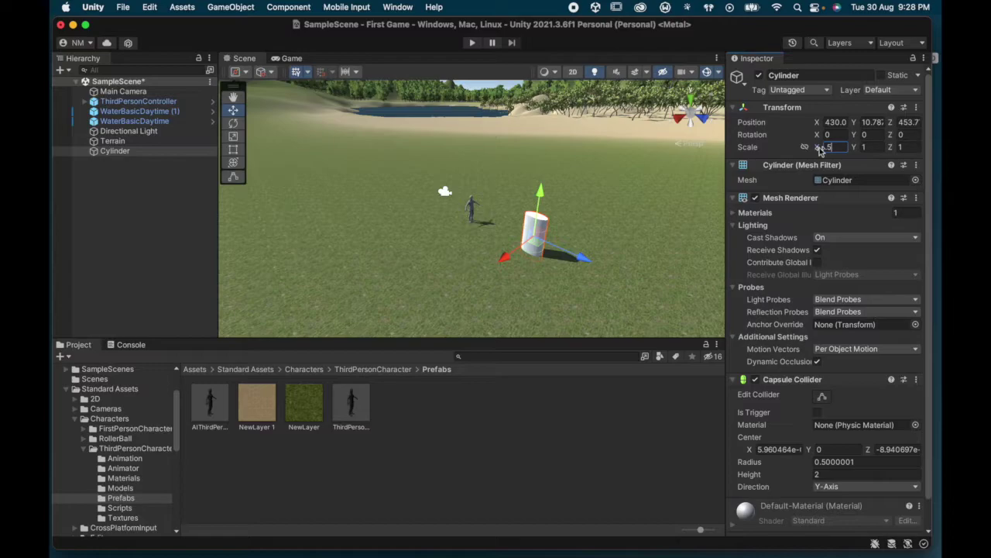
key(Tab)
text(.05)
key(Tab)
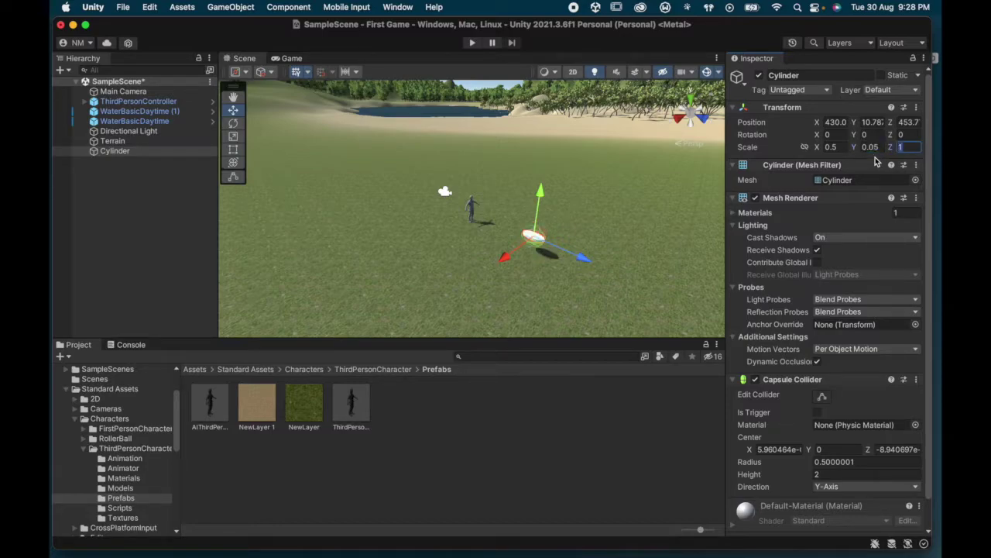
text(.5)
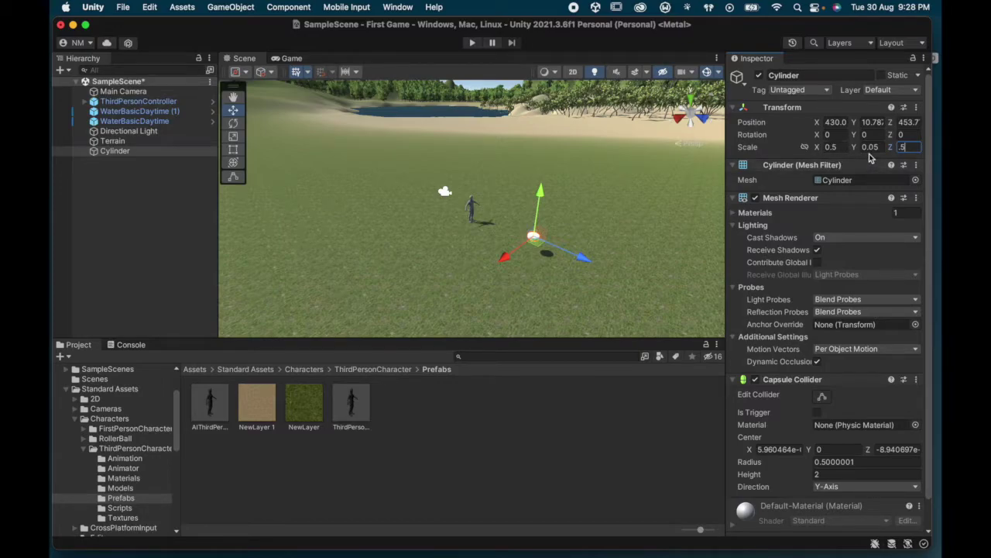
key(Return)
scroll(659, 233, down, 2)
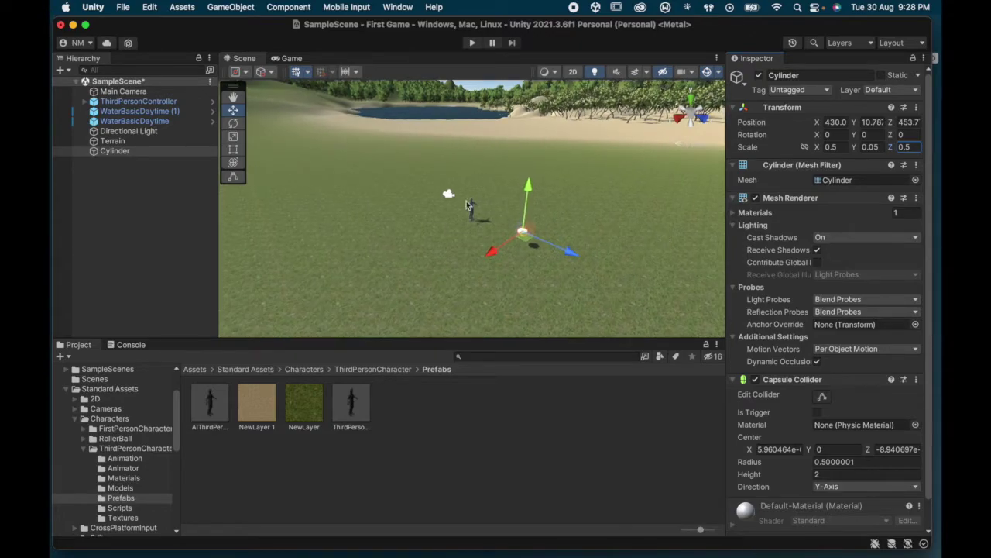
double_click(108, 151)
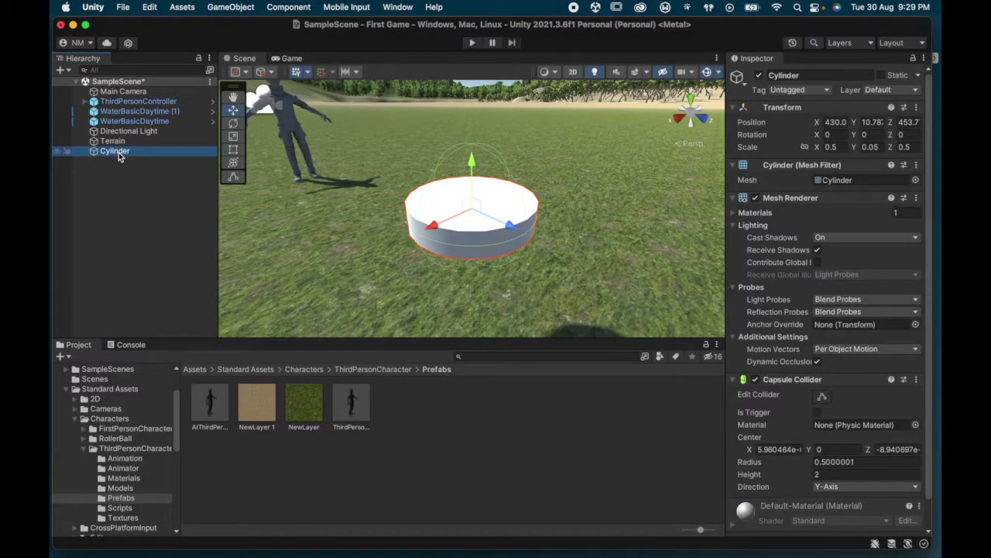
Rename the Cylinder in the Hierarchy to 'Coin' and reselect it
click(118, 152)
right_click(118, 153)
click(137, 175)
text(Coin)
key(Return)
click(141, 192)
click(115, 152)
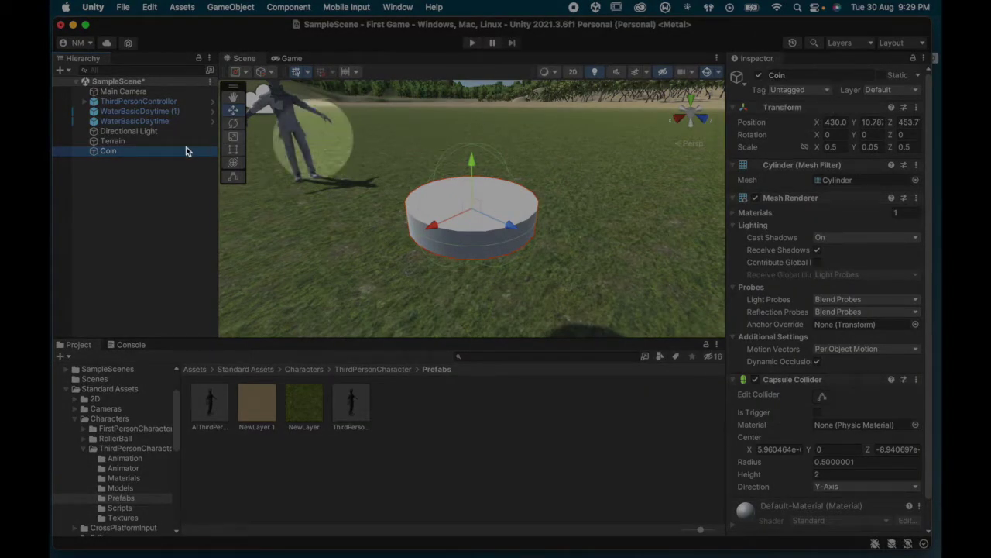
Add and save a new tag named 'Pickup' in the Tags list
click(819, 92)
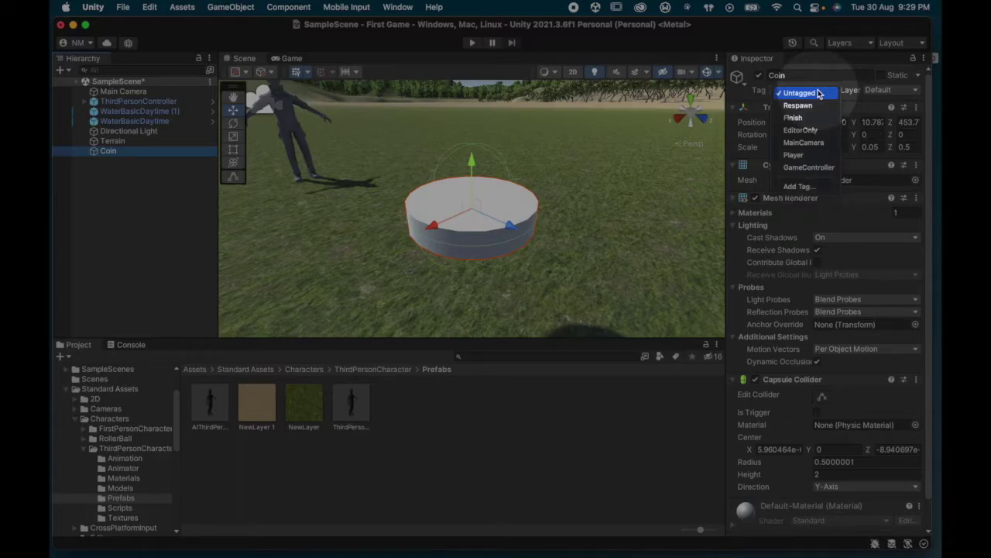
click(810, 188)
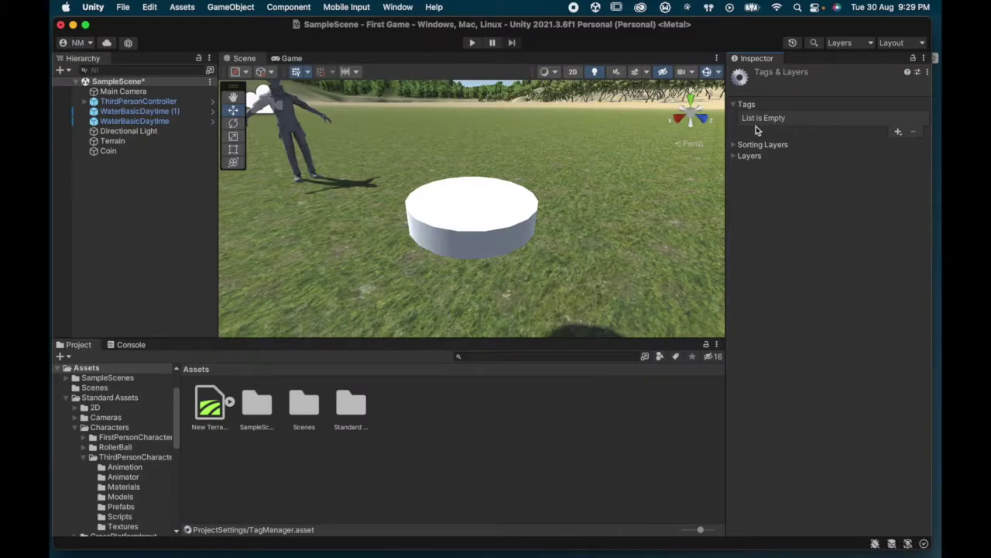
click(897, 133)
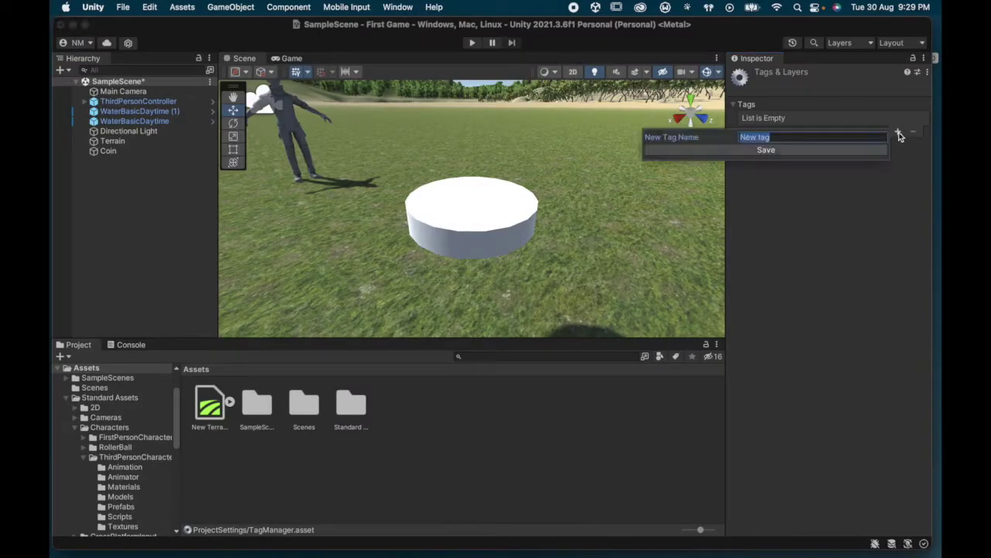
text(Pickup)
click(771, 150)
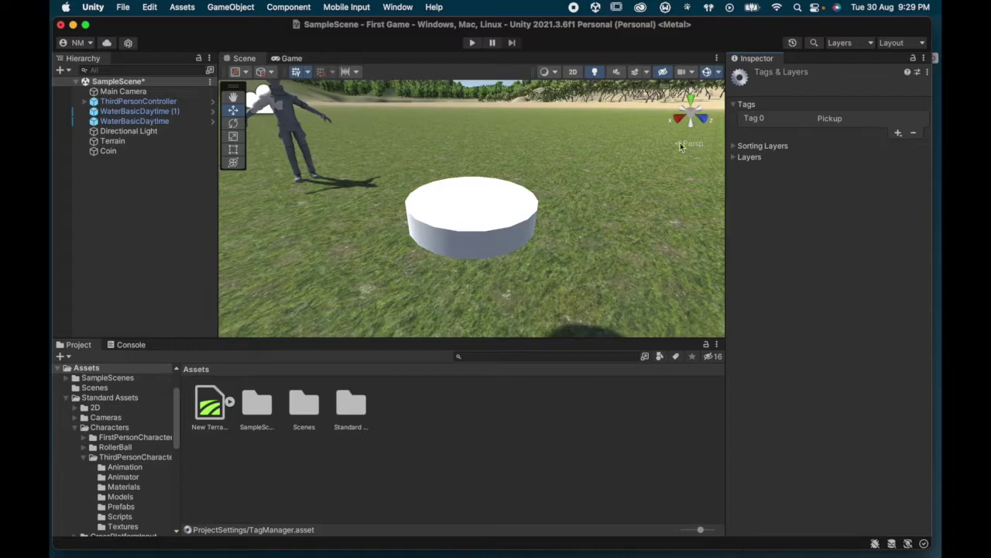
Set the Coin object's Tag to Pickup
click(112, 152)
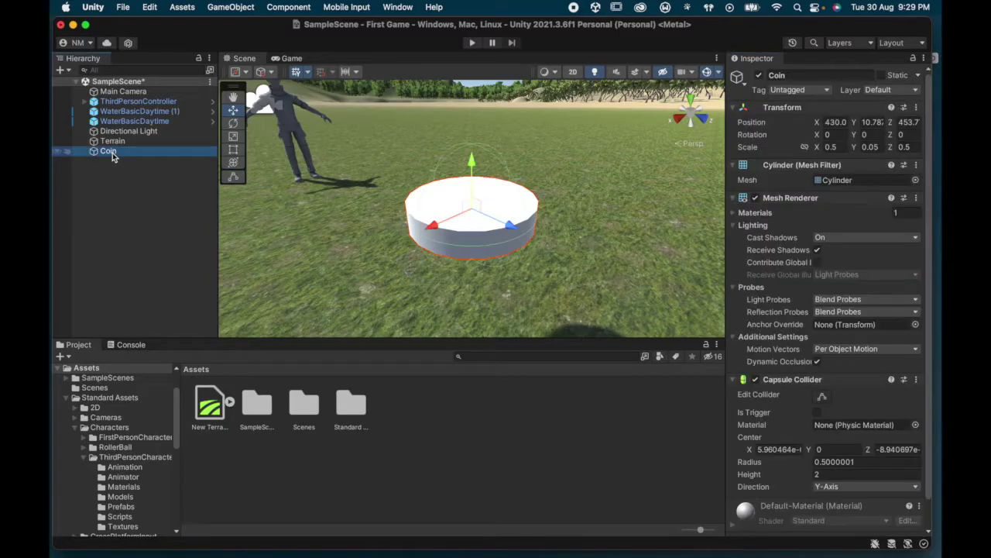
click(817, 90)
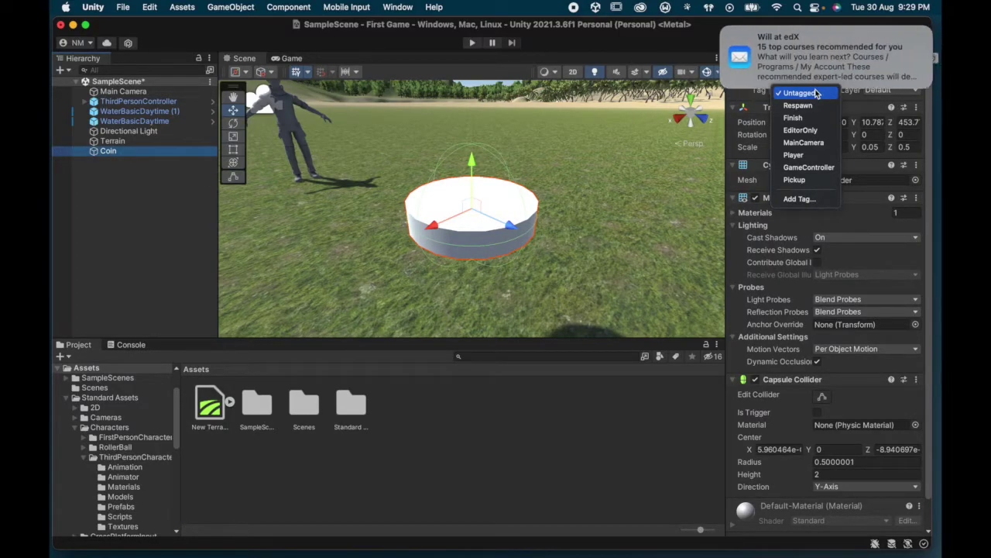
click(807, 179)
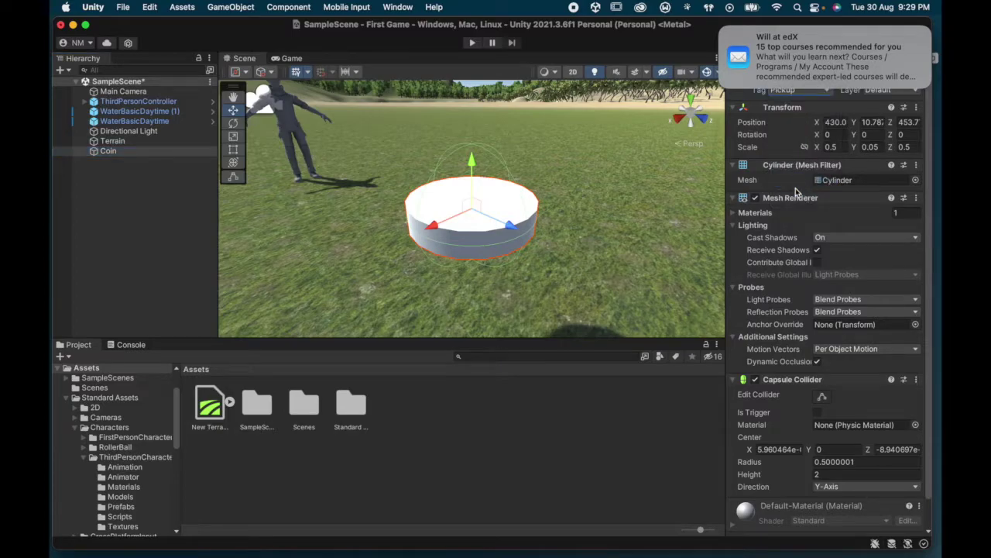
click(724, 30)
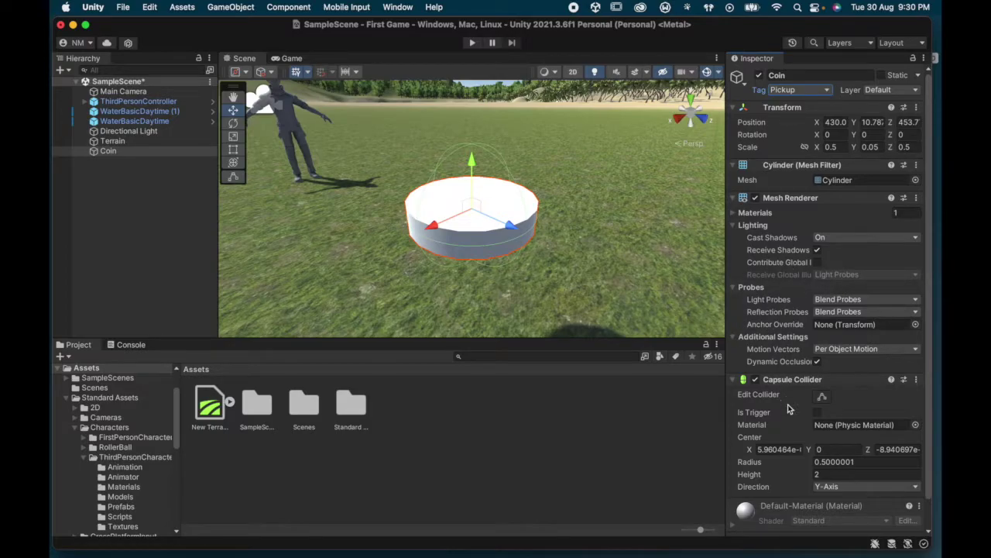
scroll(789, 408, down, 2)
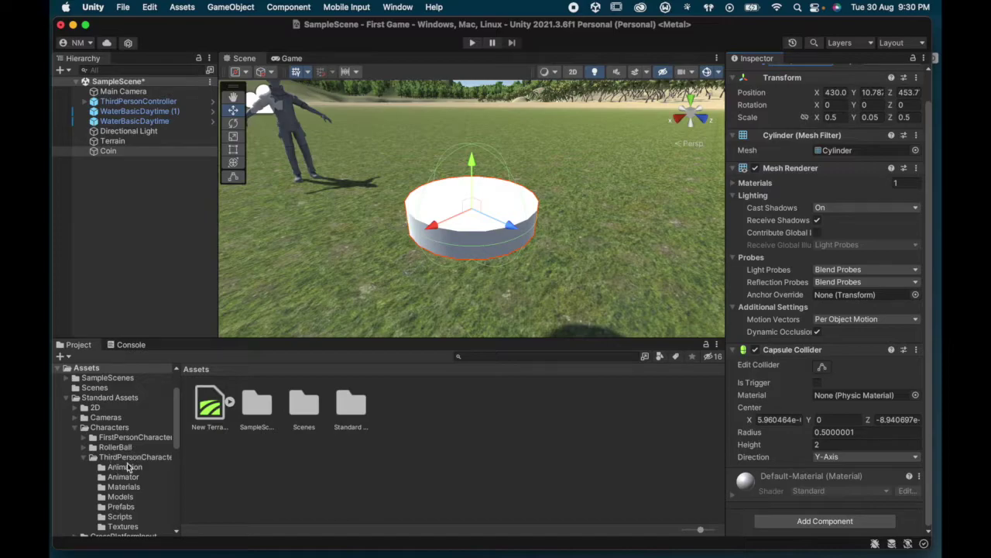
Create a folder named 'My Materials' inside Assets in the Project panel
scroll(124, 423, up, 1)
scroll(124, 423, up, 4)
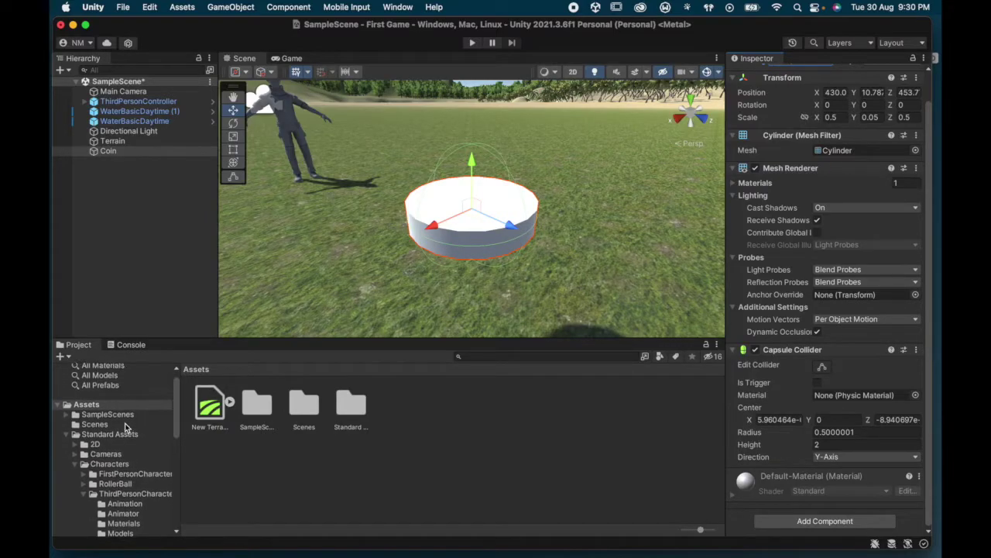
click(91, 418)
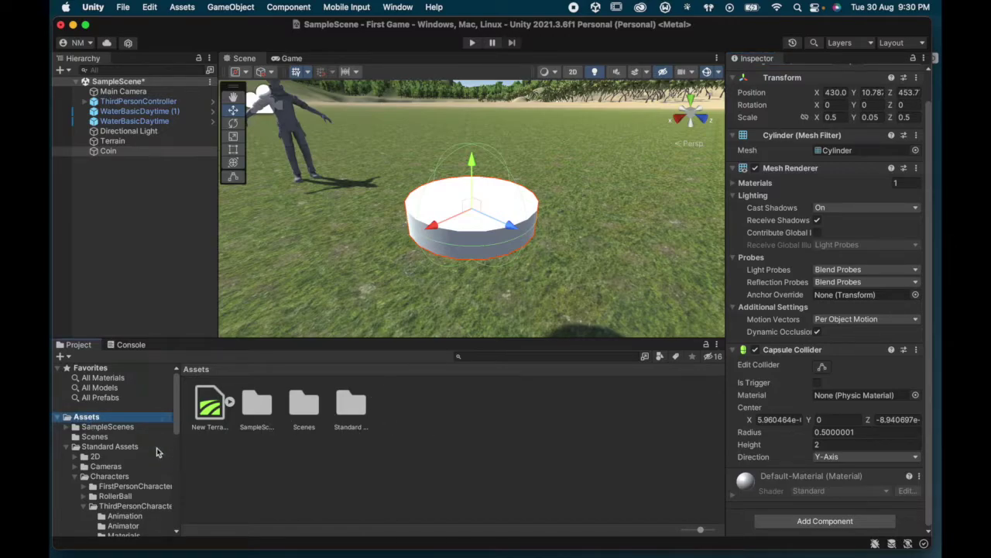
scroll(138, 474, down, 10)
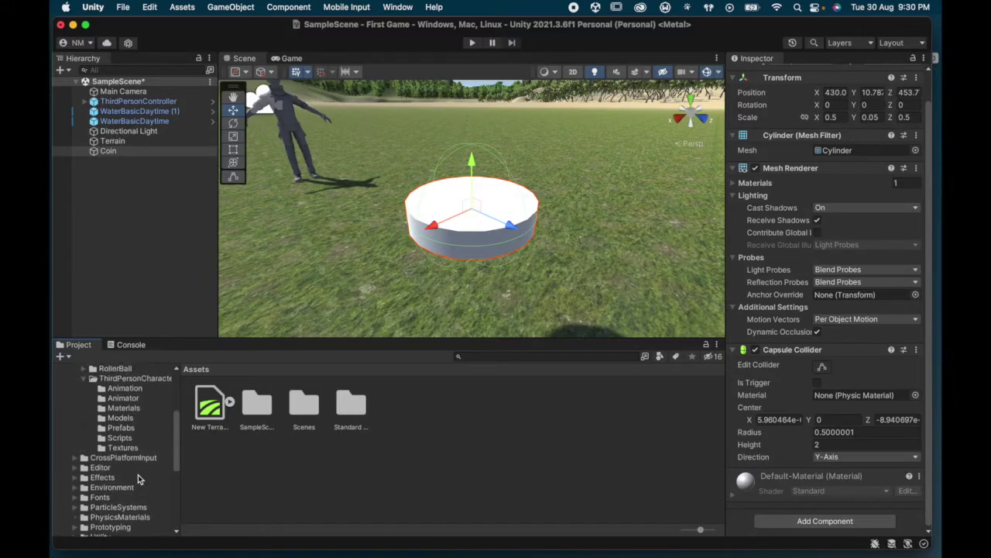
scroll(138, 474, up, 10)
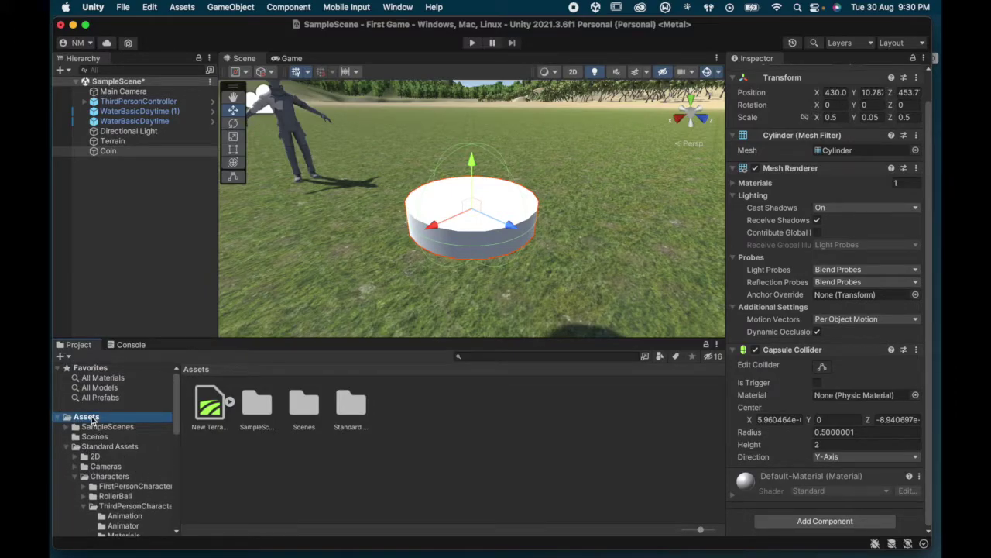
right_click(92, 419)
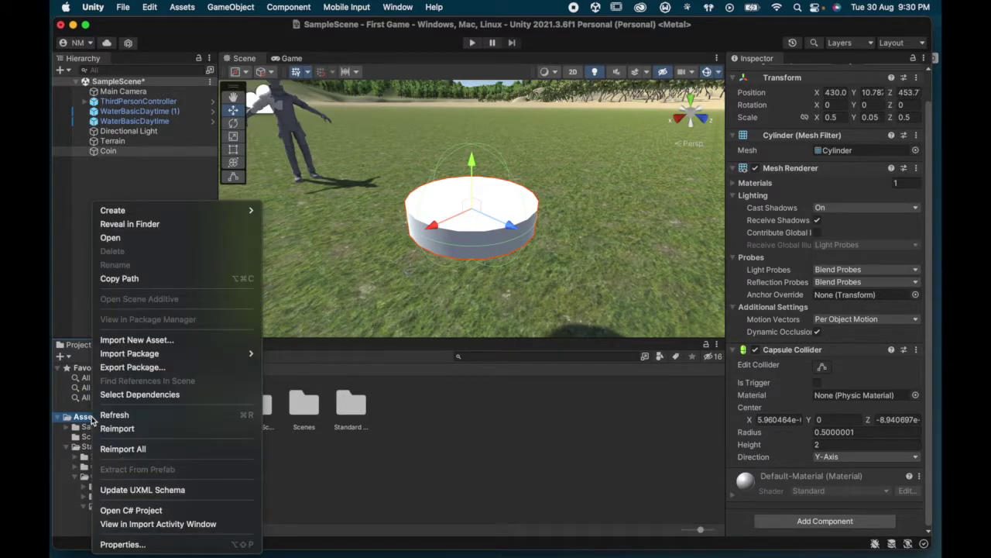
mouse_move(166, 210)
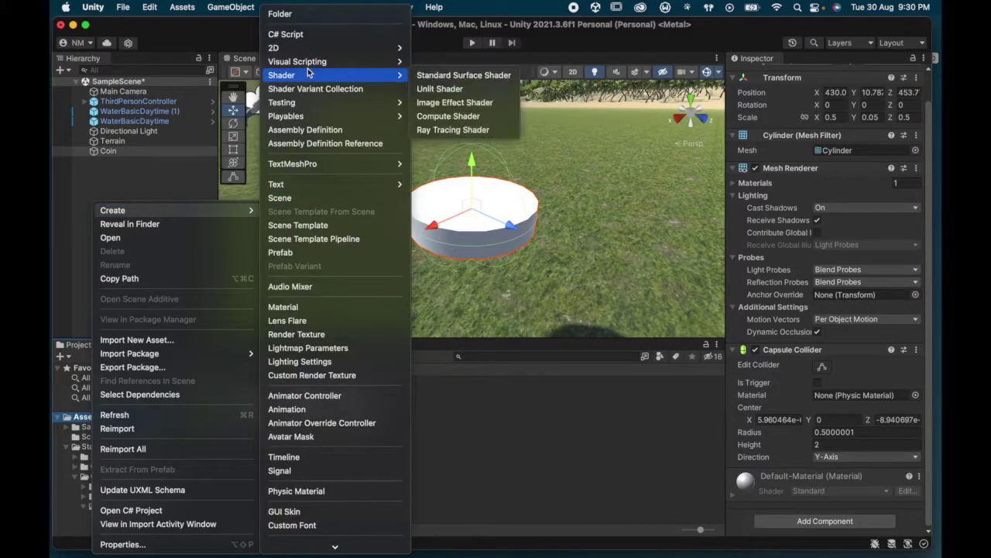
click(312, 14)
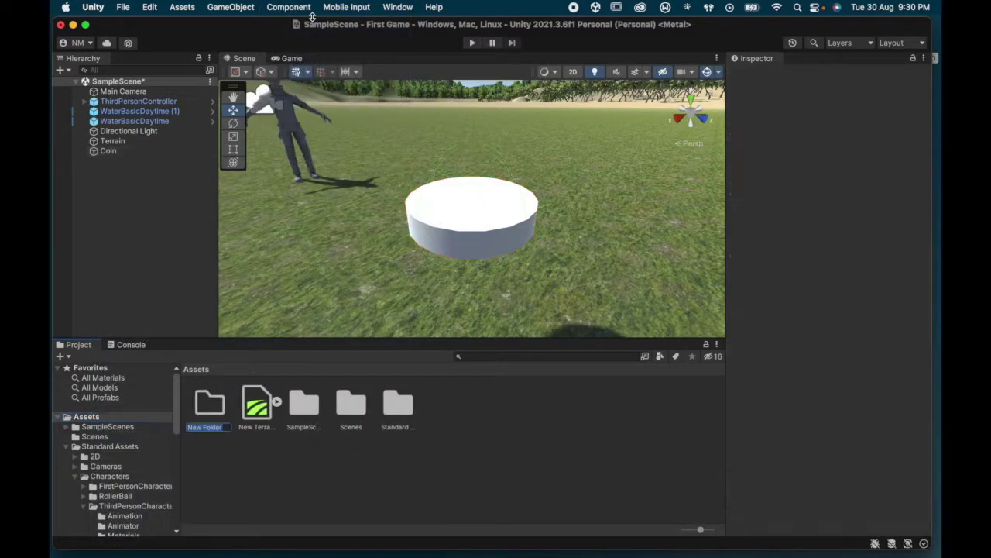
text(My Materials)
key(Return)
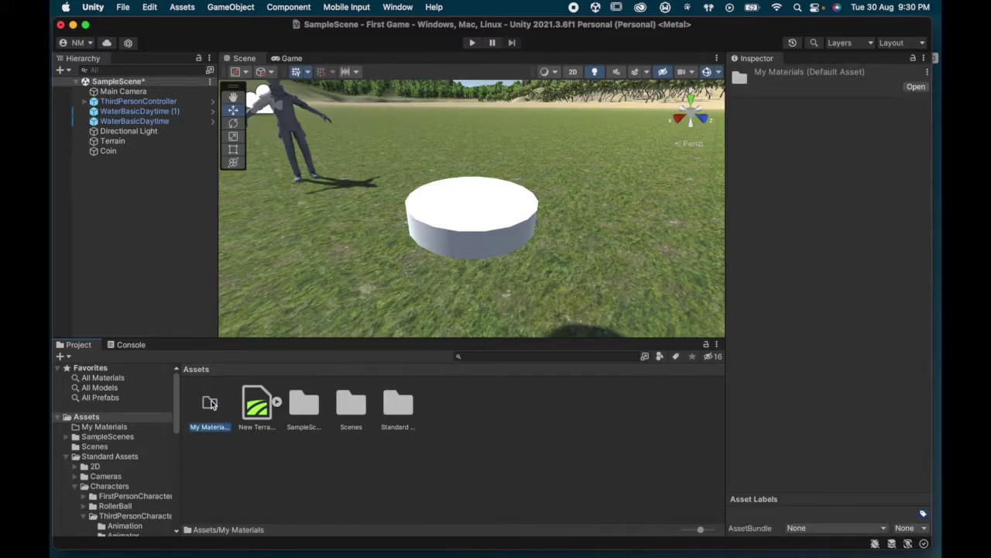
Open My Materials and create a new Material inside it
double_click(210, 402)
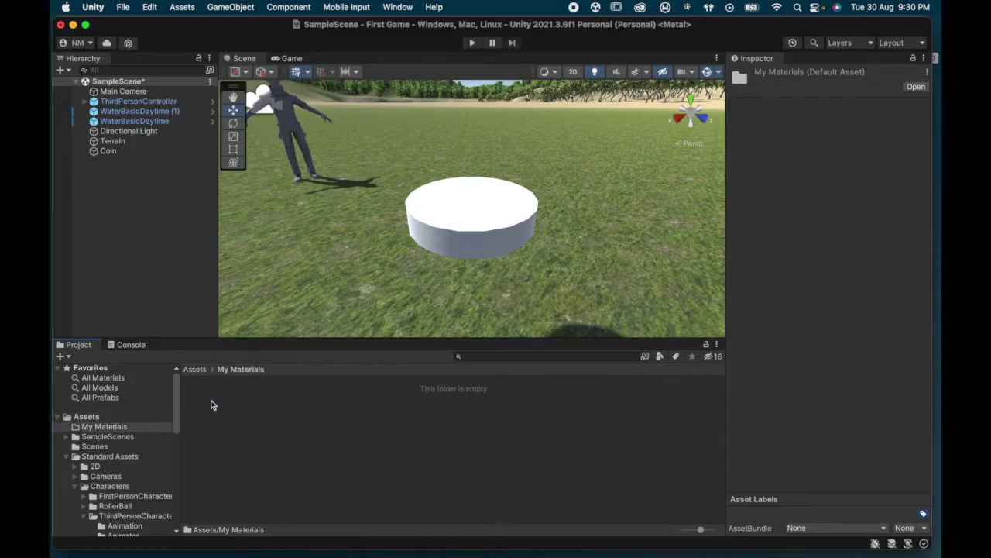
right_click(104, 432)
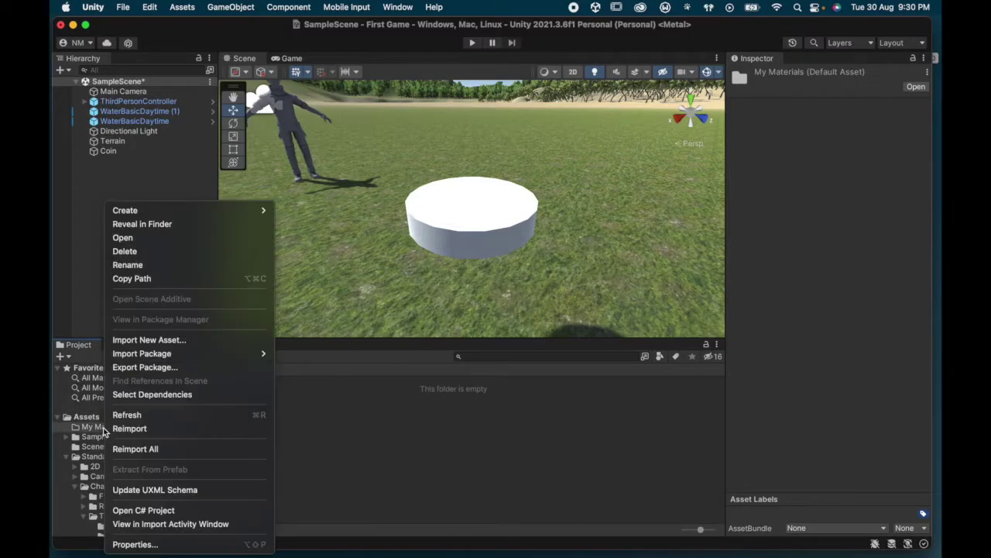
mouse_move(181, 212)
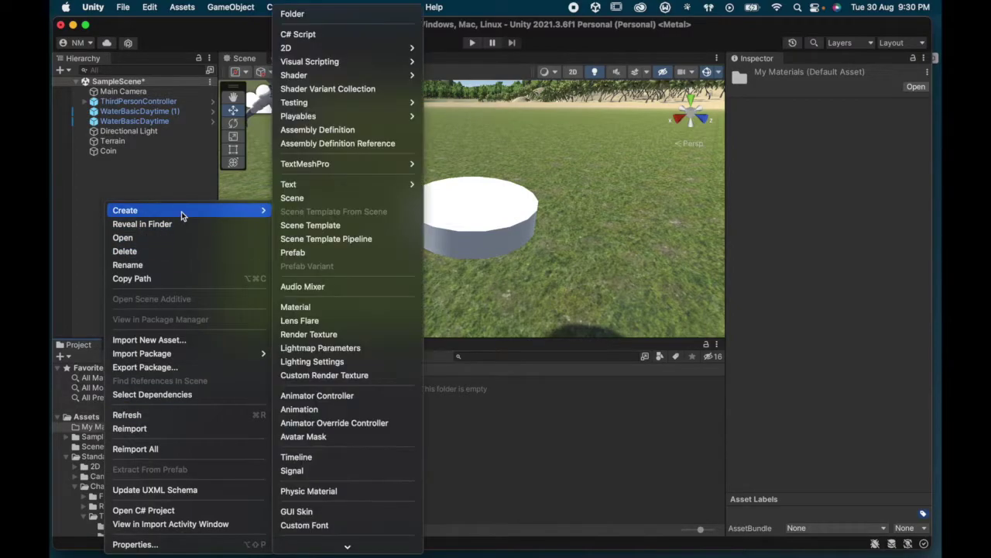
click(309, 307)
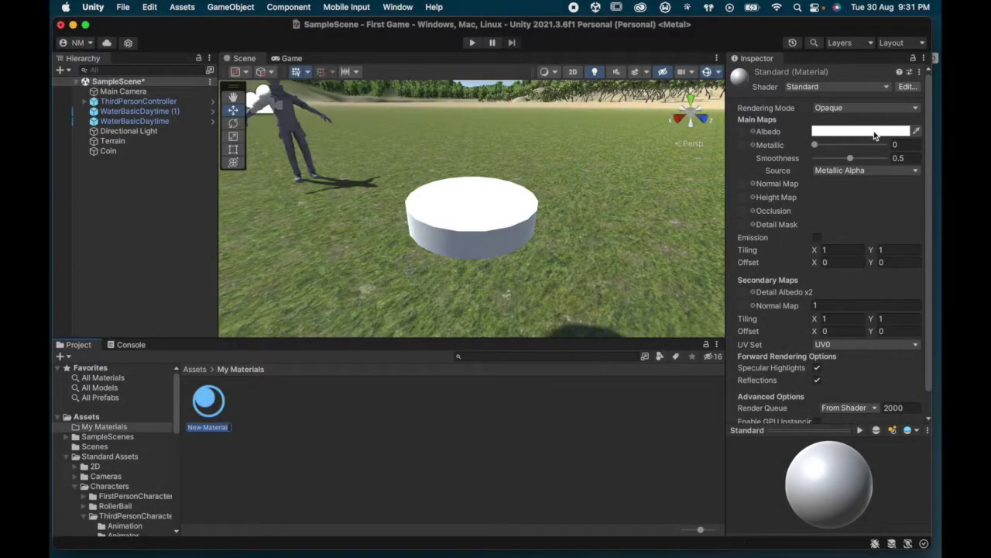
Give the new material a dark olive-gold albedo colour and set Metallic to 1
click(875, 133)
drag(929, 226, 914, 179)
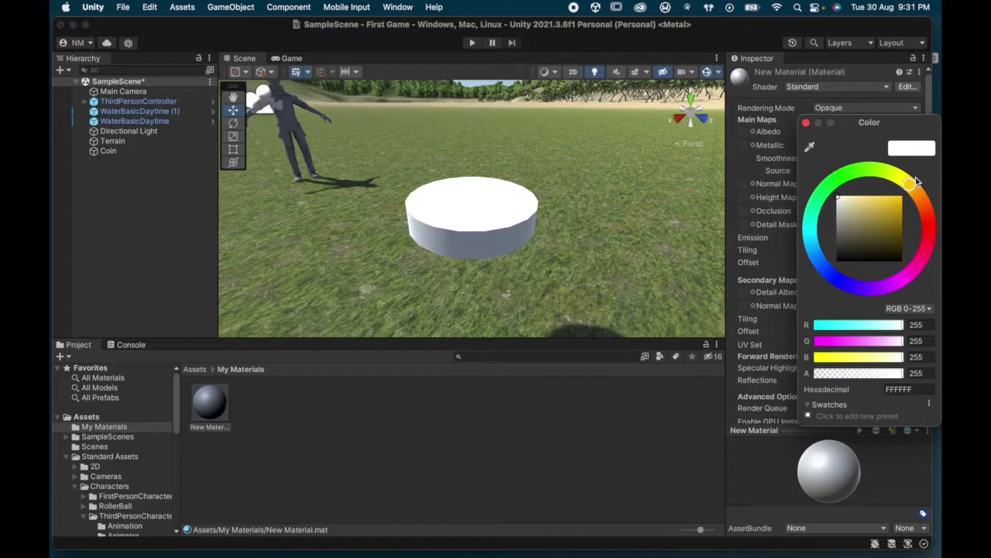
drag(884, 231, 896, 218)
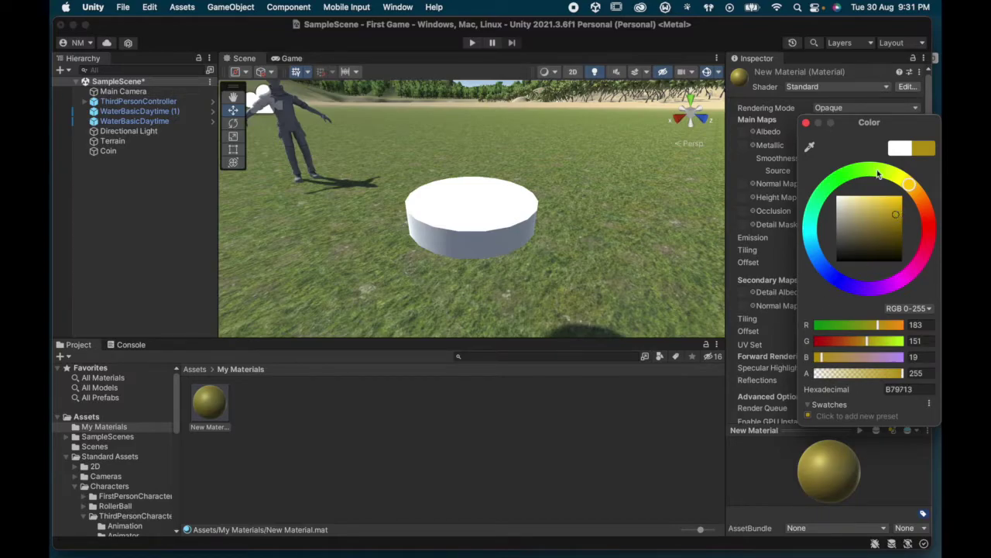
click(806, 122)
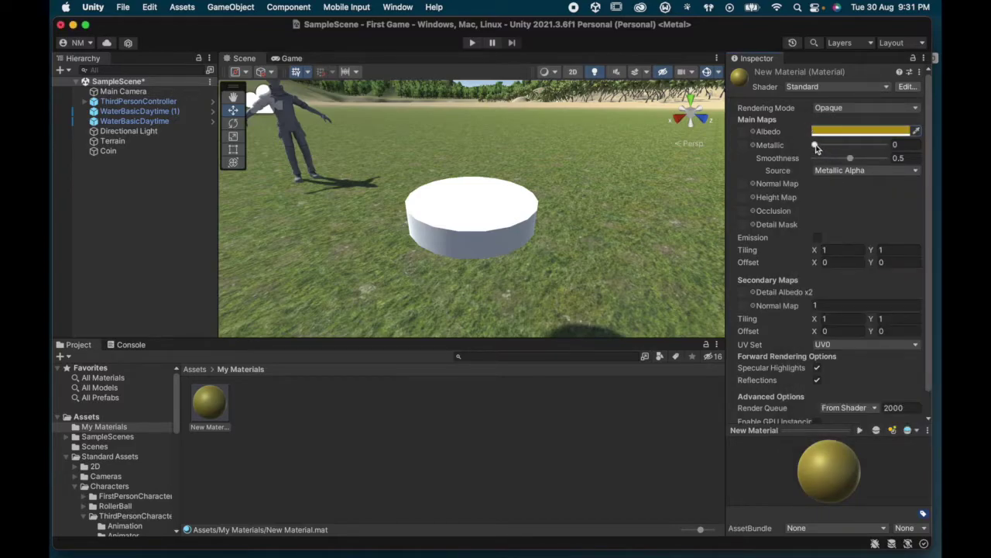
drag(815, 147, 888, 147)
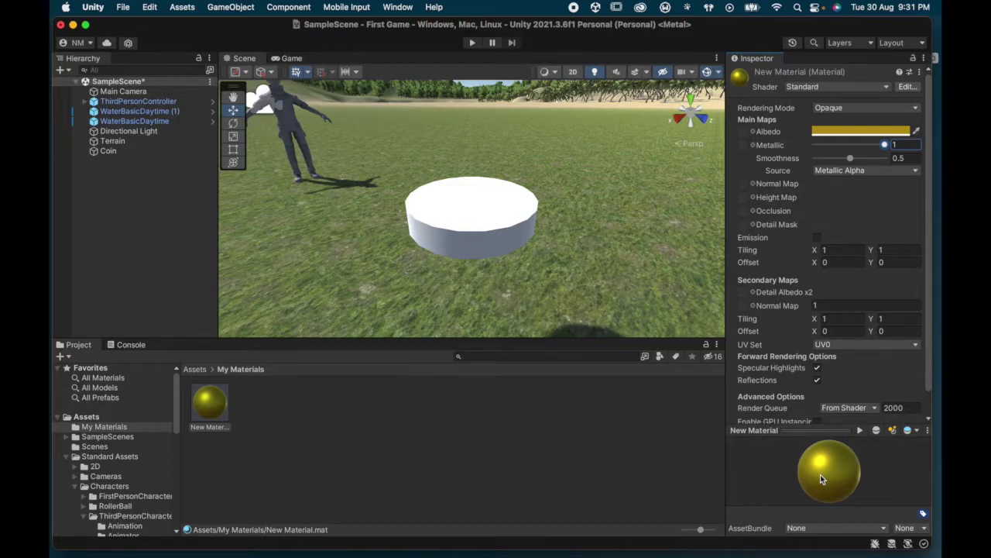
Rename the material to Gold
click(208, 427)
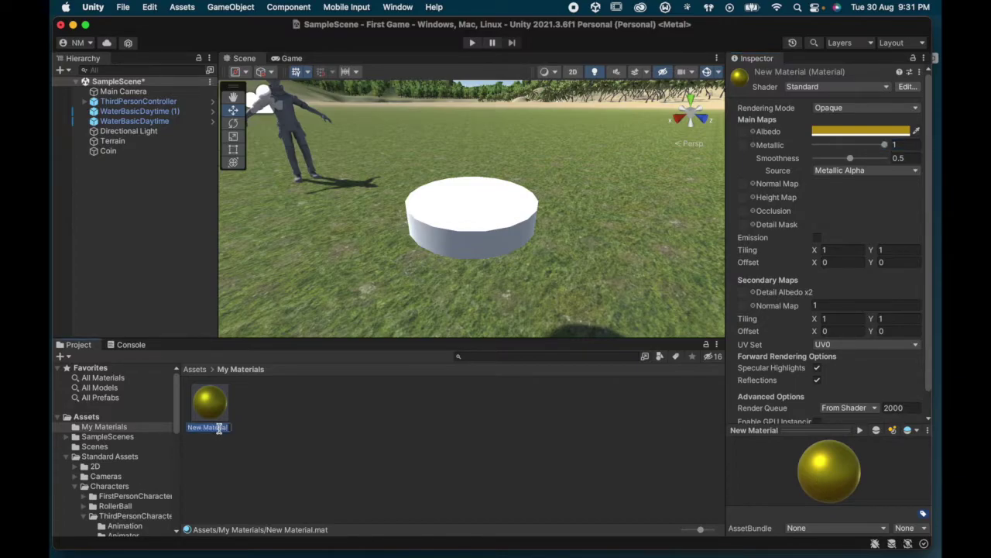
text(Gold)
key(Return)
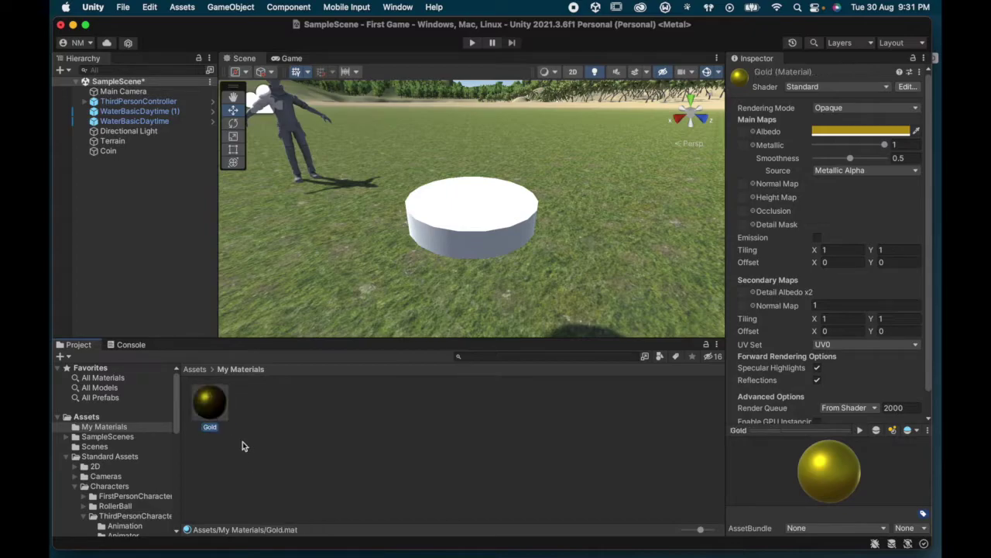
click(281, 425)
Drag the Gold material onto the Coin, then select Coin to see its components in the Inspector
click(210, 403)
drag(208, 403, 95, 151)
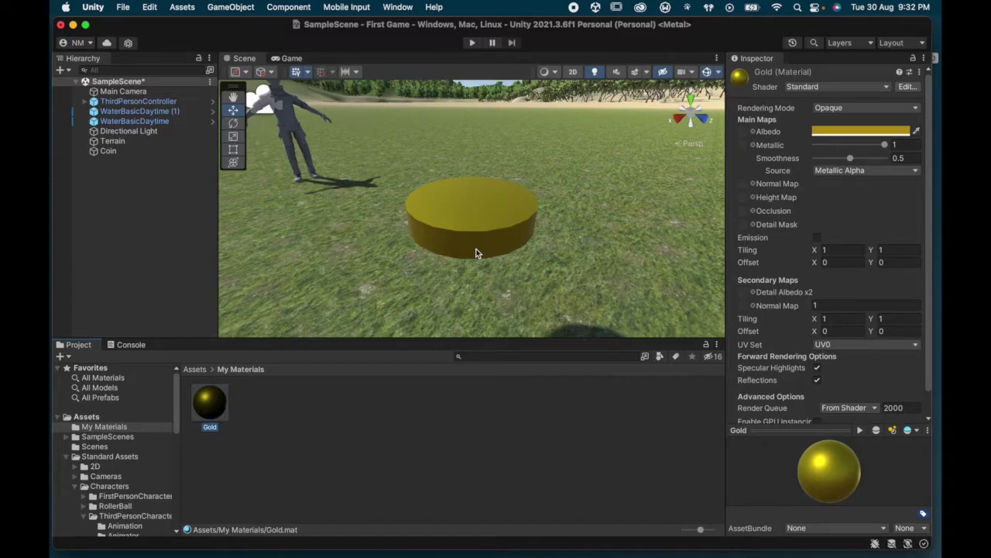
click(111, 151)
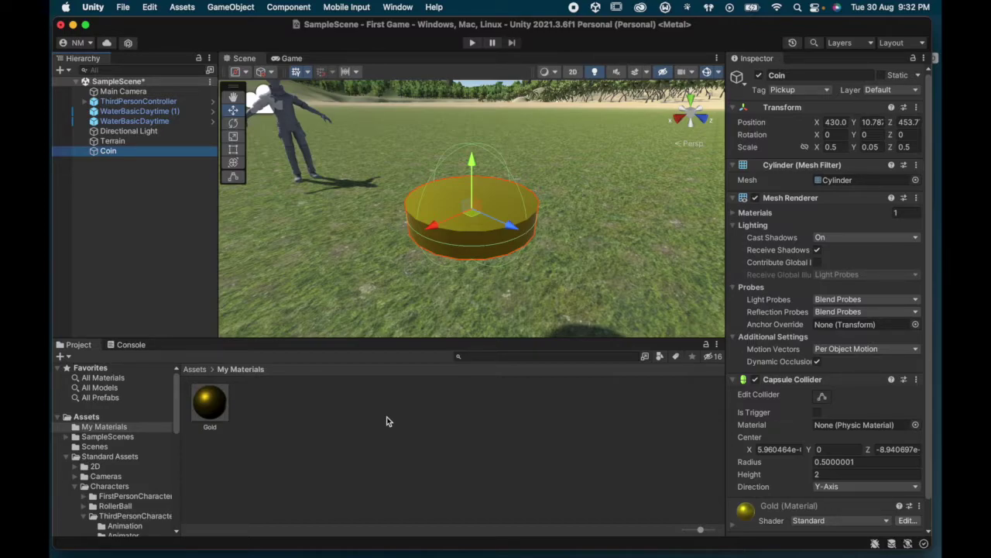
Create a C# script called Rotate inside the My Materials folder of the Project panel
click(106, 430)
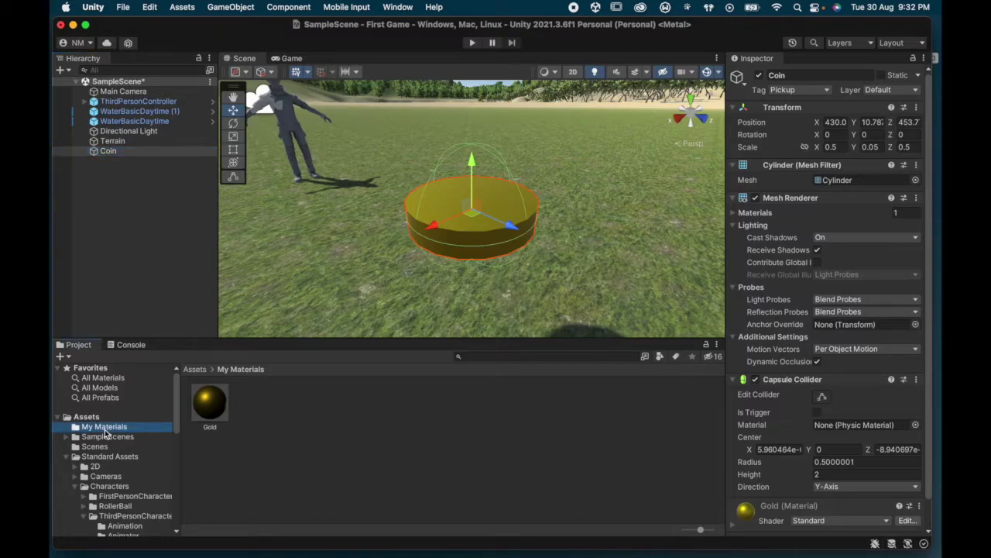
right_click(105, 431)
mouse_move(200, 209)
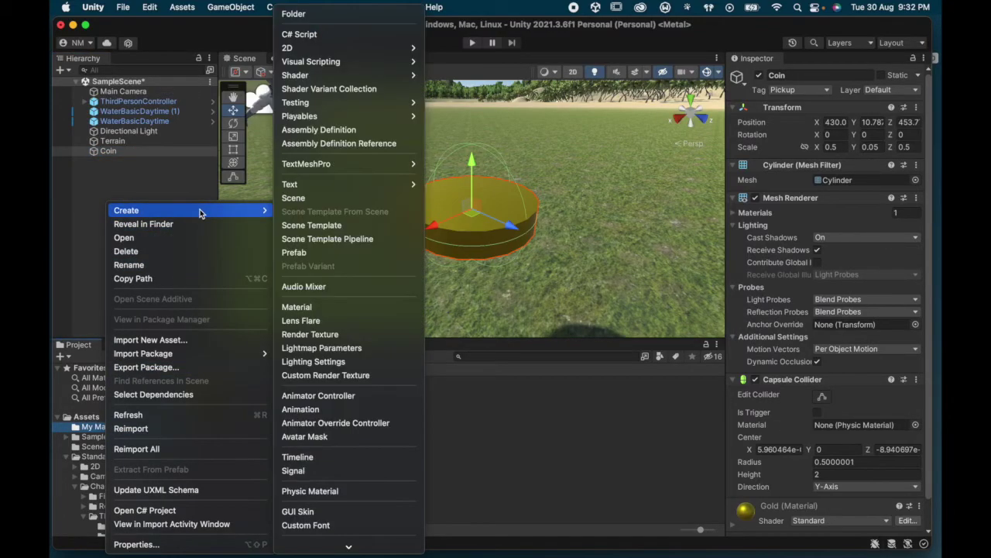
click(304, 36)
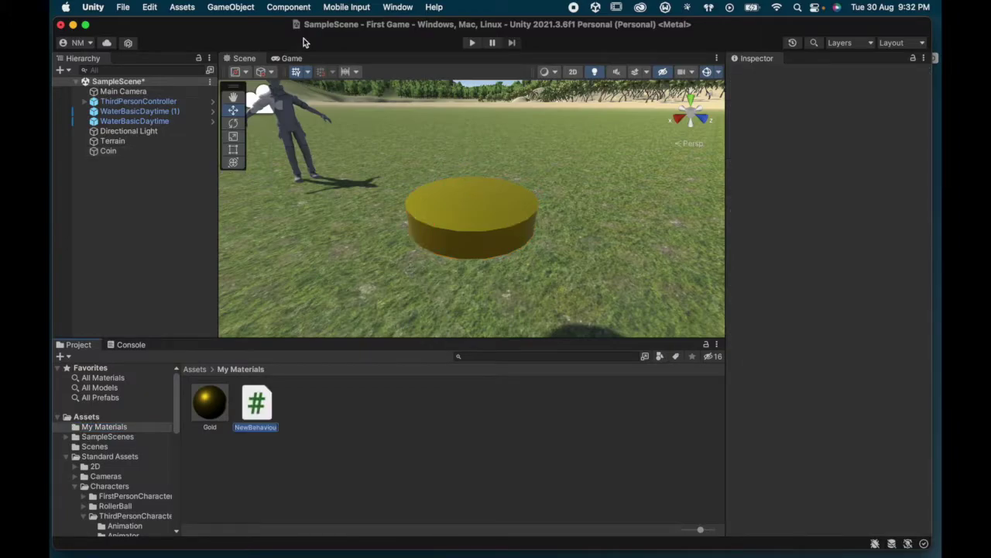
text(Rotate)
key(Return)
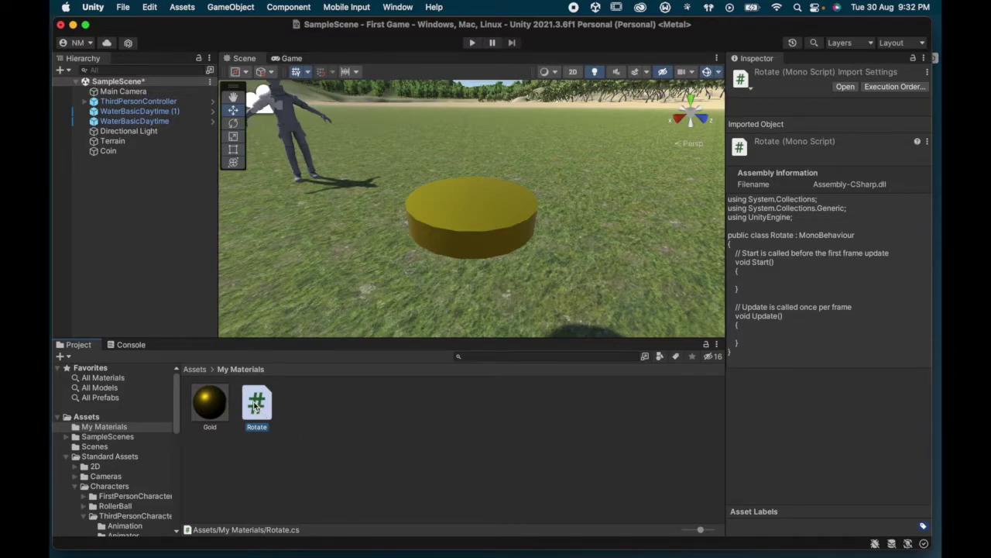
Attach the Rotate script to Coin and open the Rotate (Script) component's options menu
drag(256, 402, 110, 155)
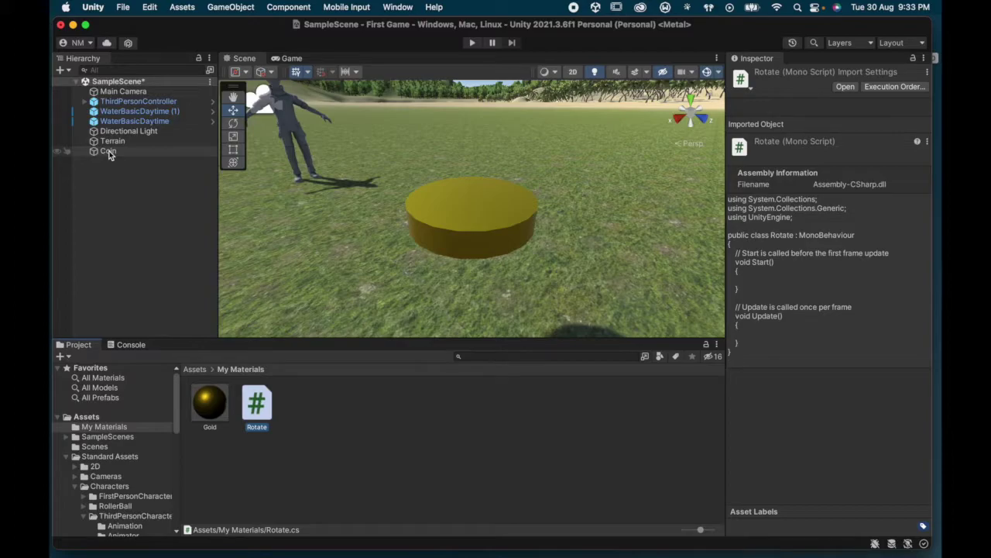
click(109, 152)
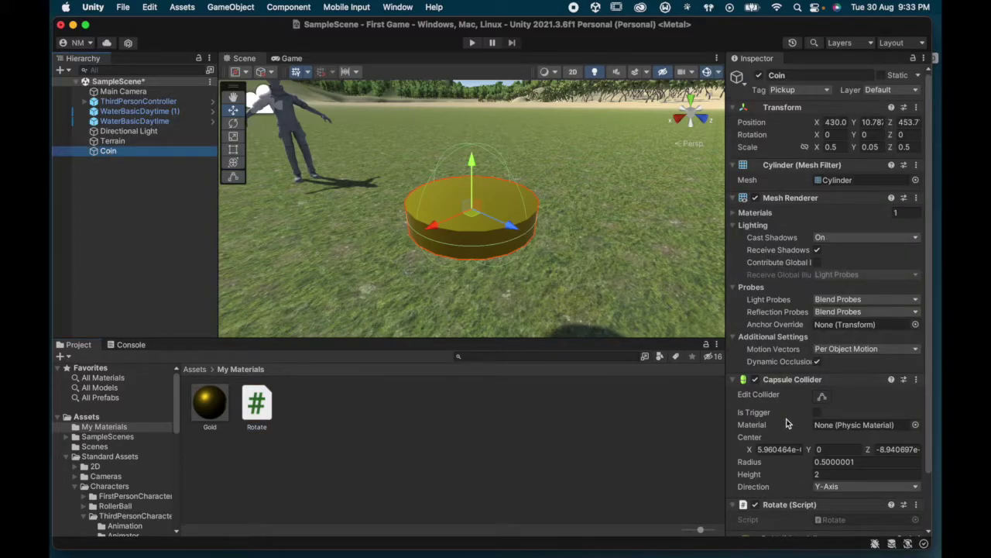
scroll(786, 423, down, 4)
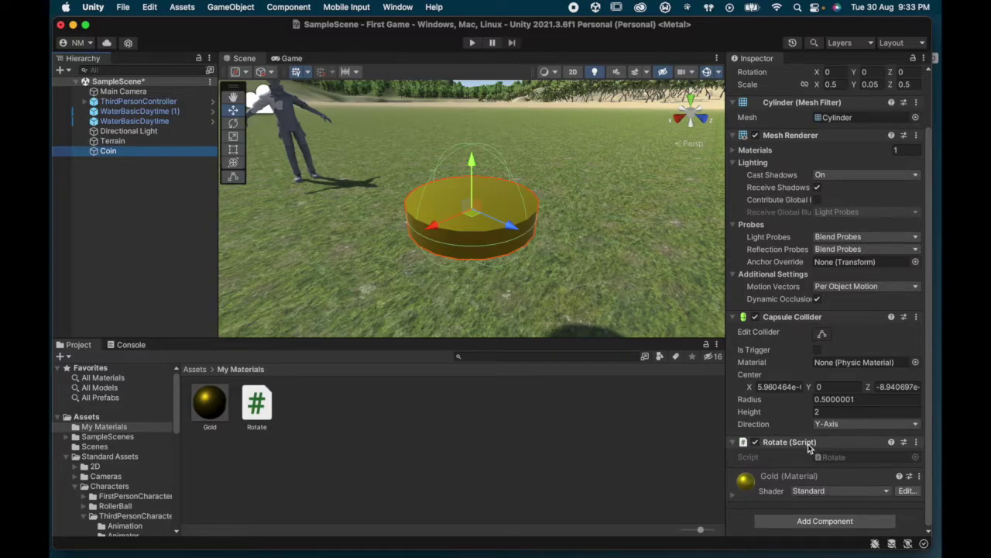
click(917, 443)
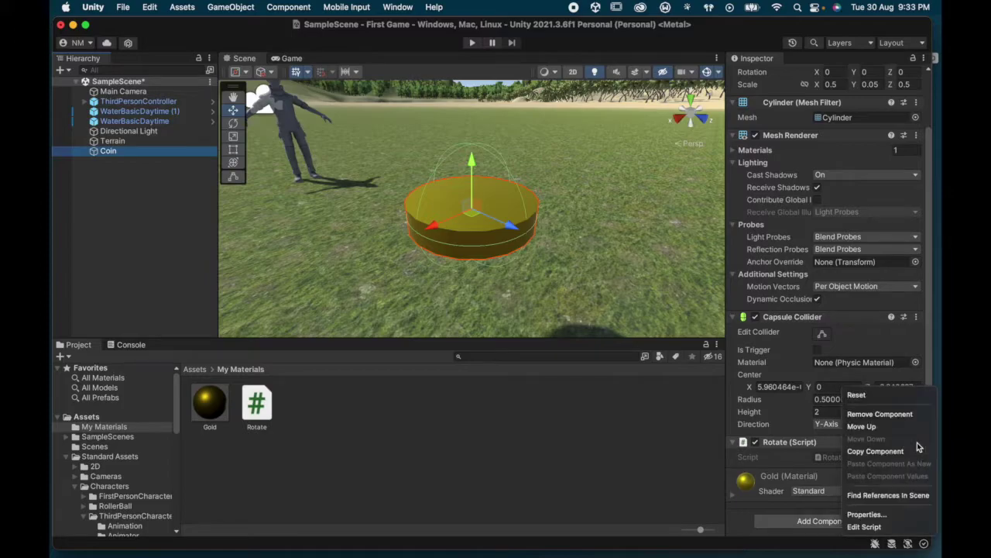
Open the Rotate script in Visual Studio Code, dismiss the .NET Core SDK warning, and focus Update()
click(890, 527)
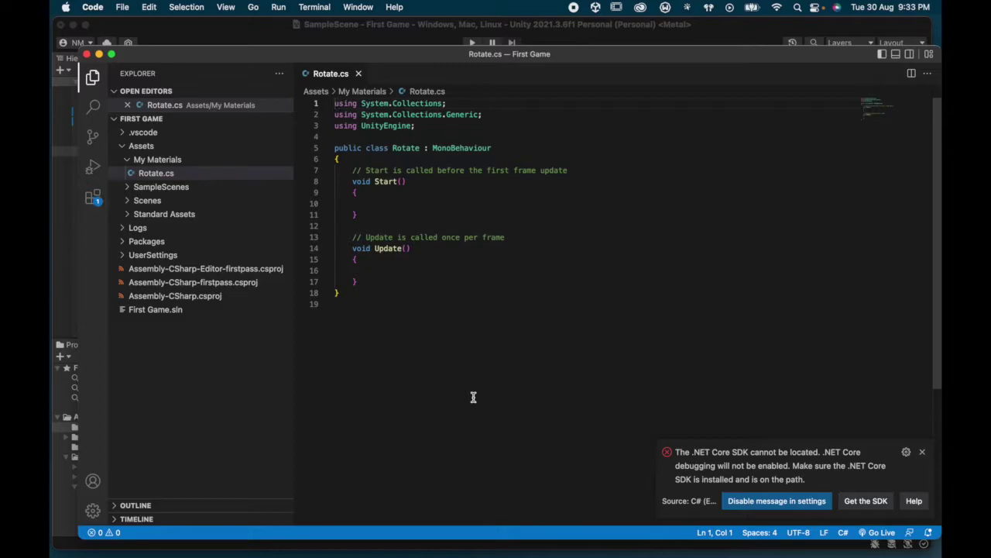
click(922, 451)
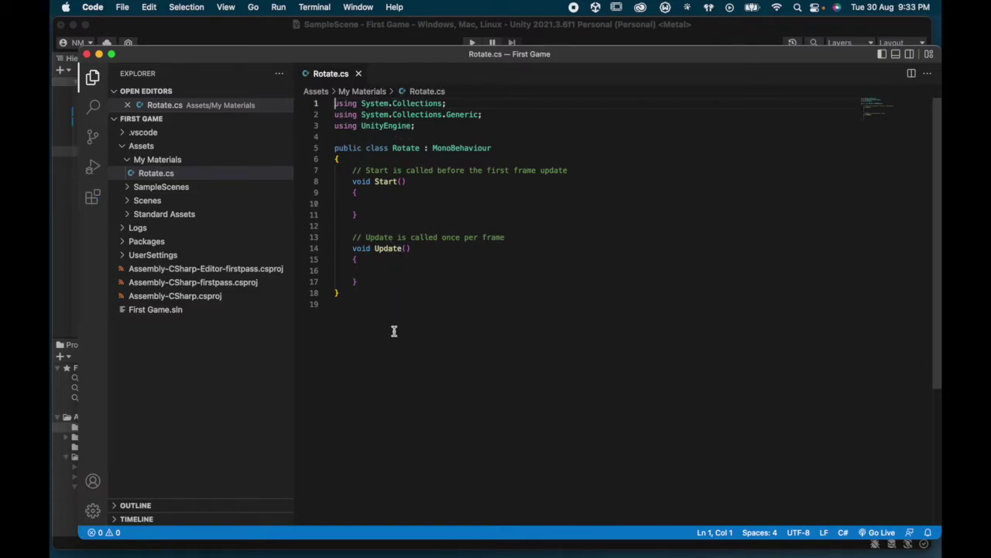
click(370, 270)
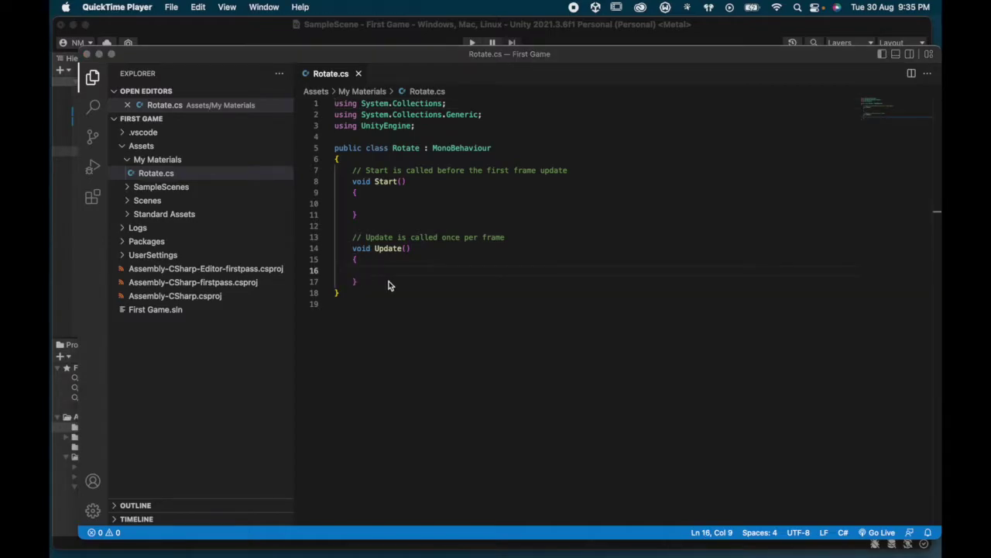
click(380, 279)
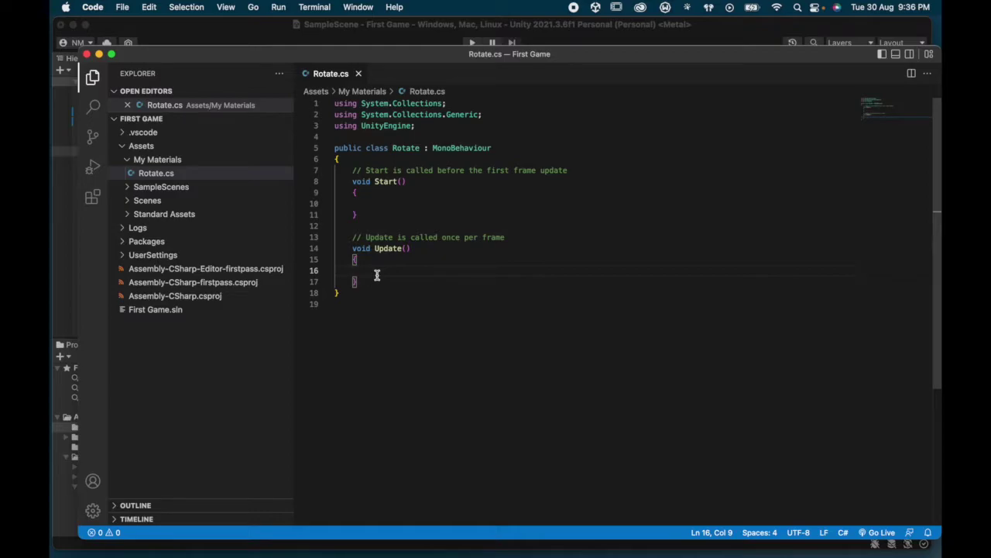
Write transform.Rotate(new Vector3 (15,30,45)*Time.deltaTime); in Update and save Rotate.cs
text(tr)
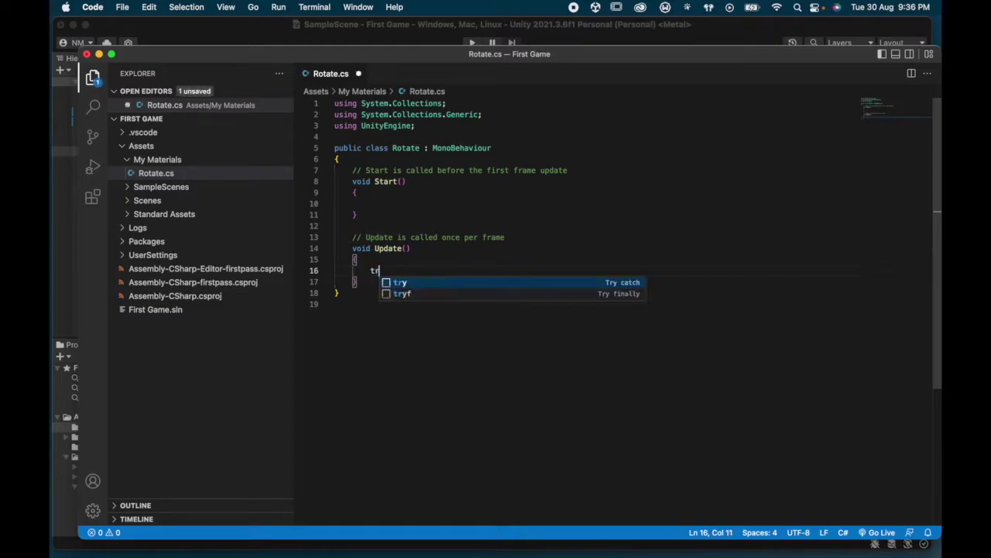
text(ansform)
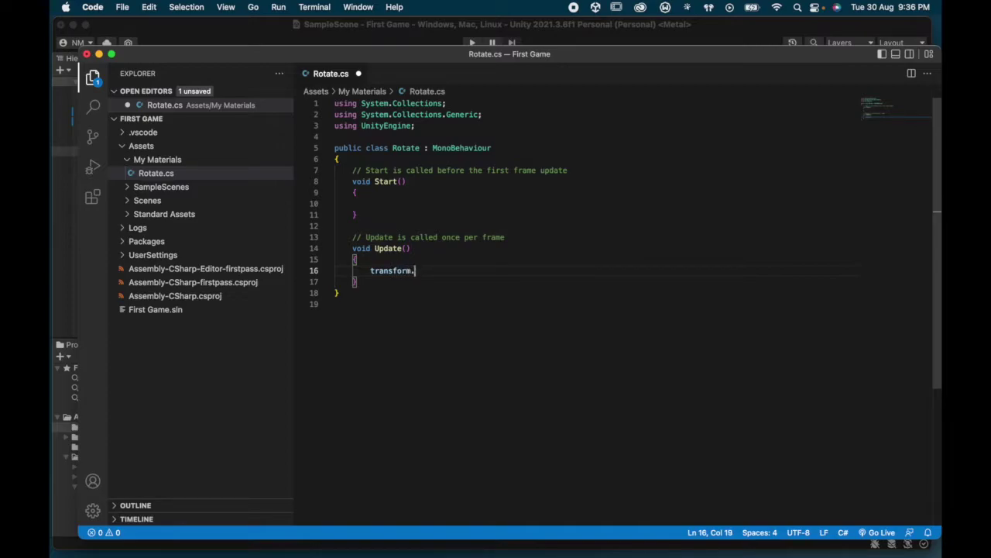
text(.Rotate)
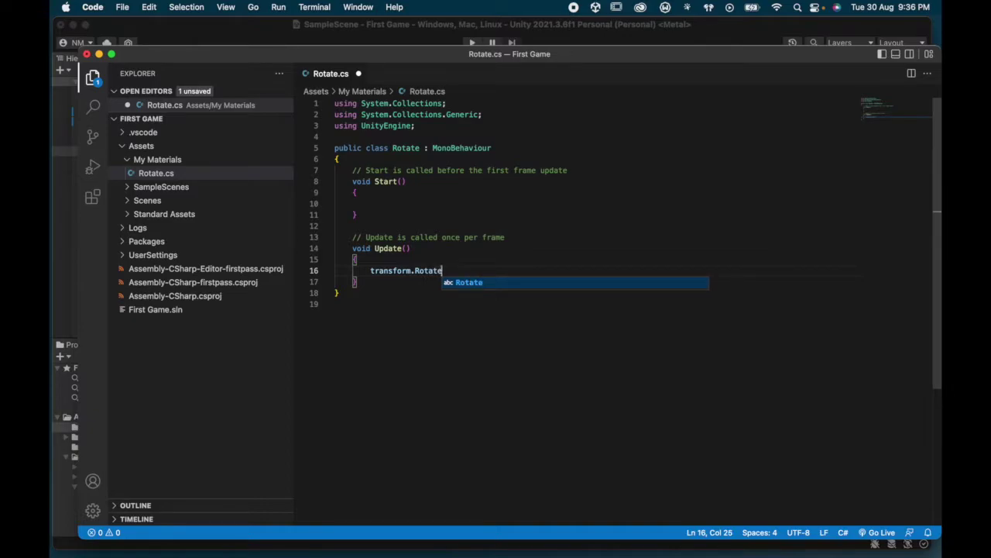
text(()
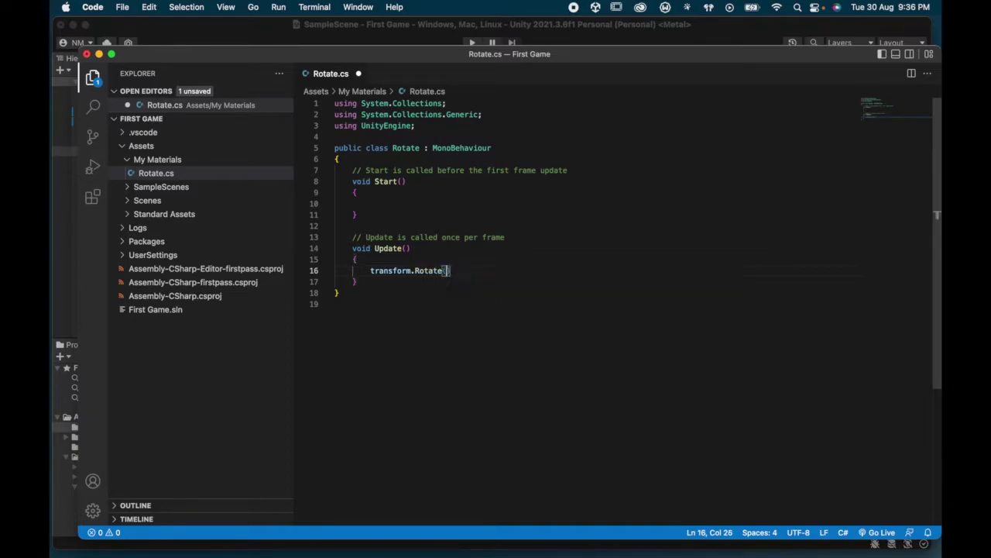
text(new Vec)
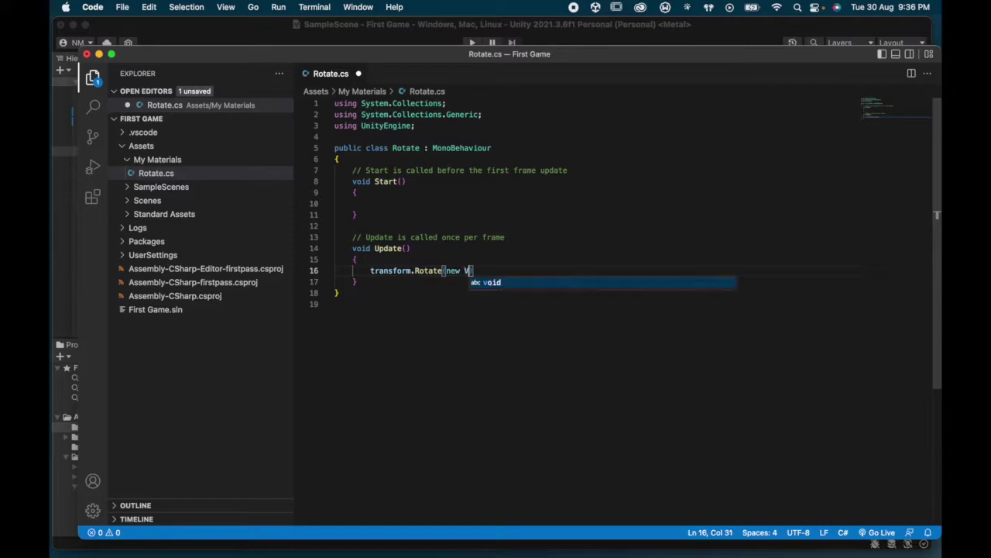
text(tor3 )
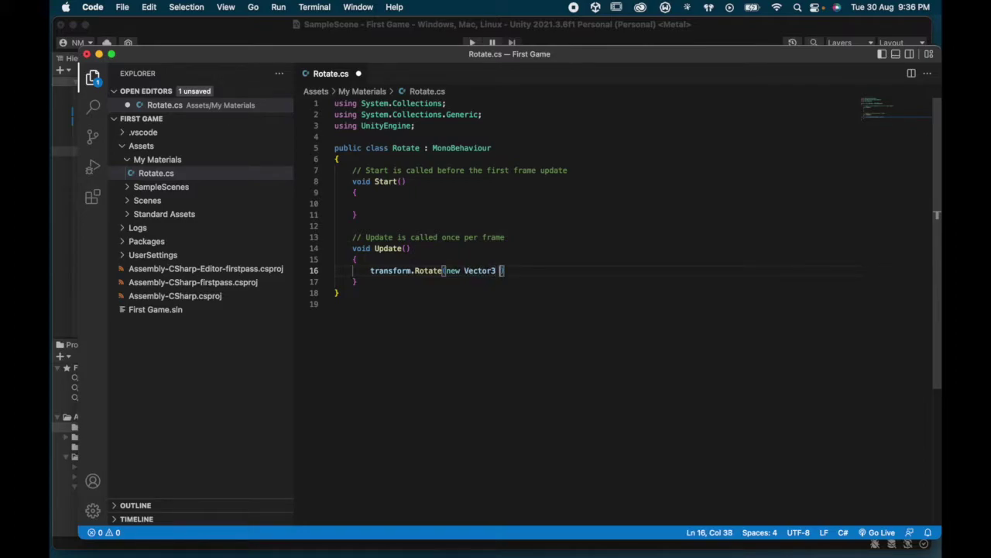
text(()
text(15,)
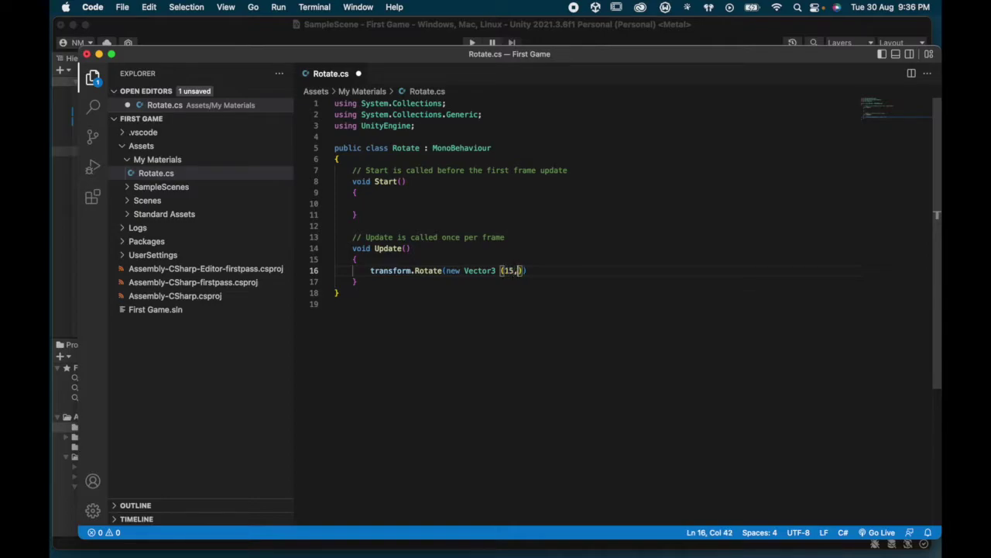
text(30,45))
text())
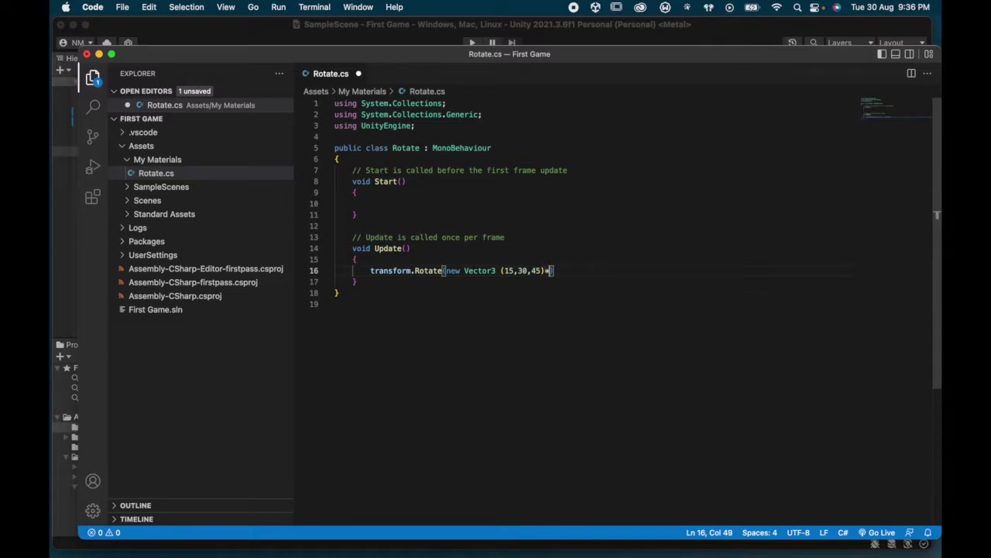
text(Time.deltaTime))
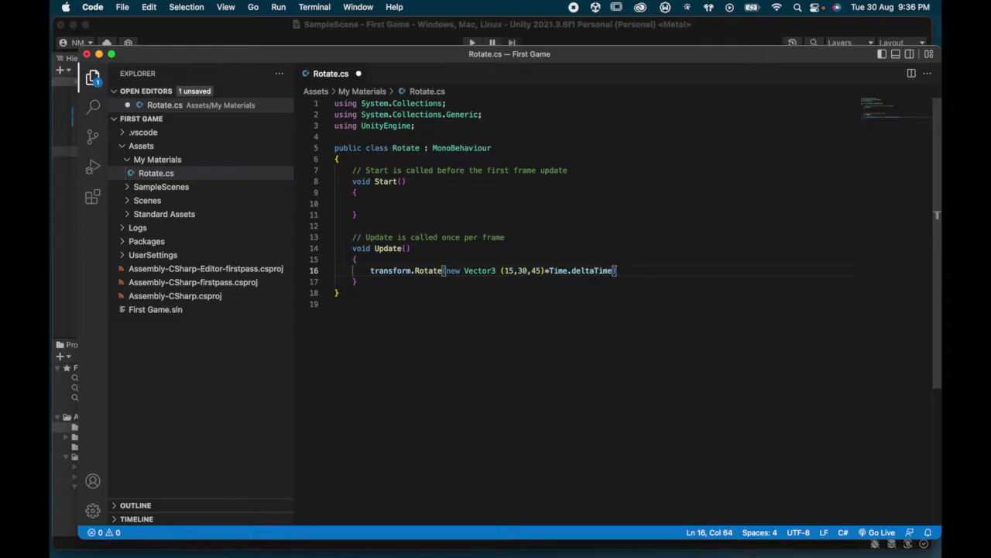
text(;)
click(122, 7)
click(150, 183)
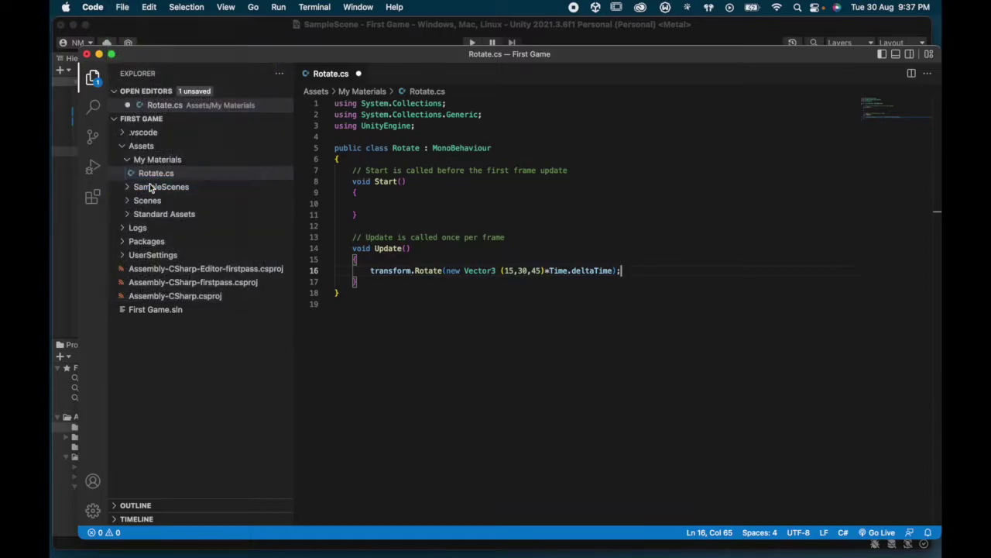
Return to Unity, deselect the coin, and start Play mode
click(99, 54)
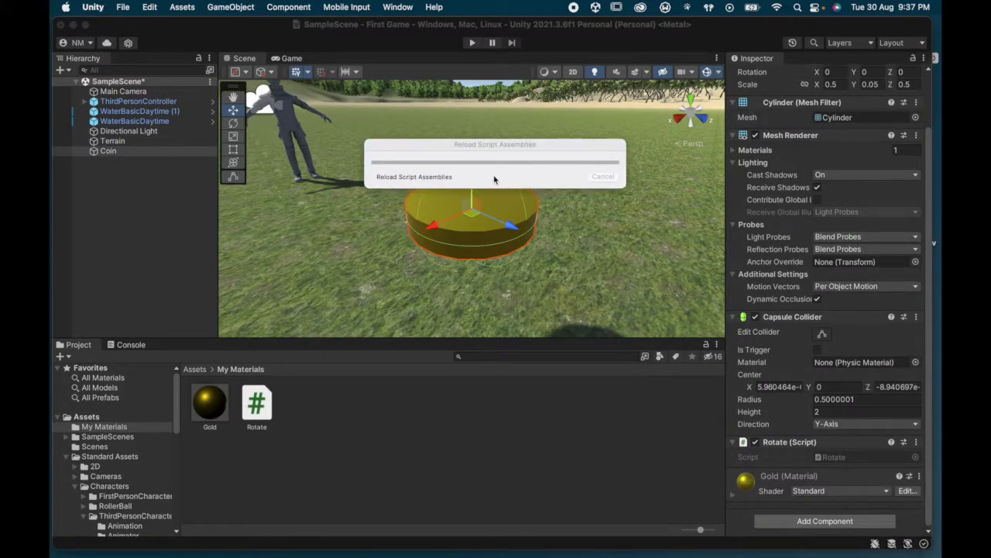
click(350, 108)
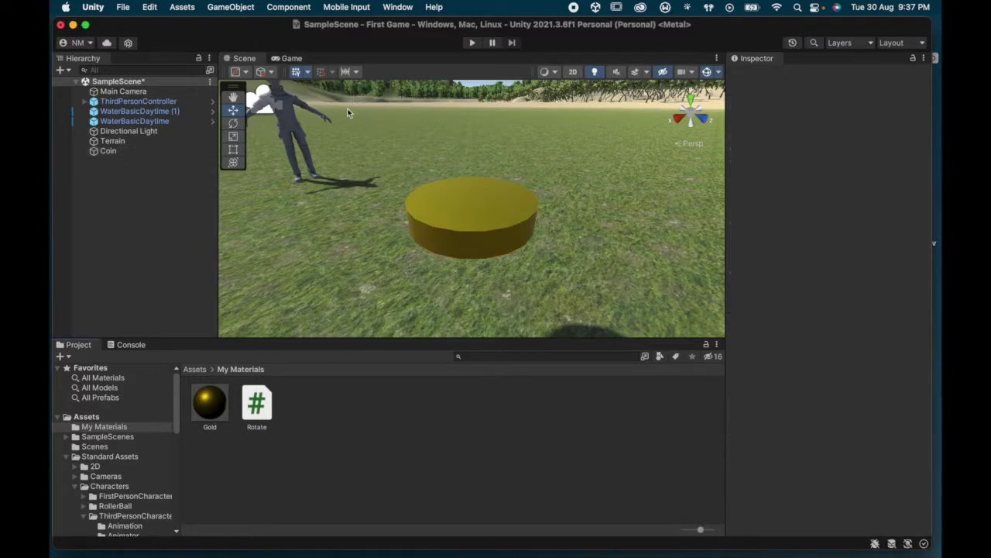
click(472, 43)
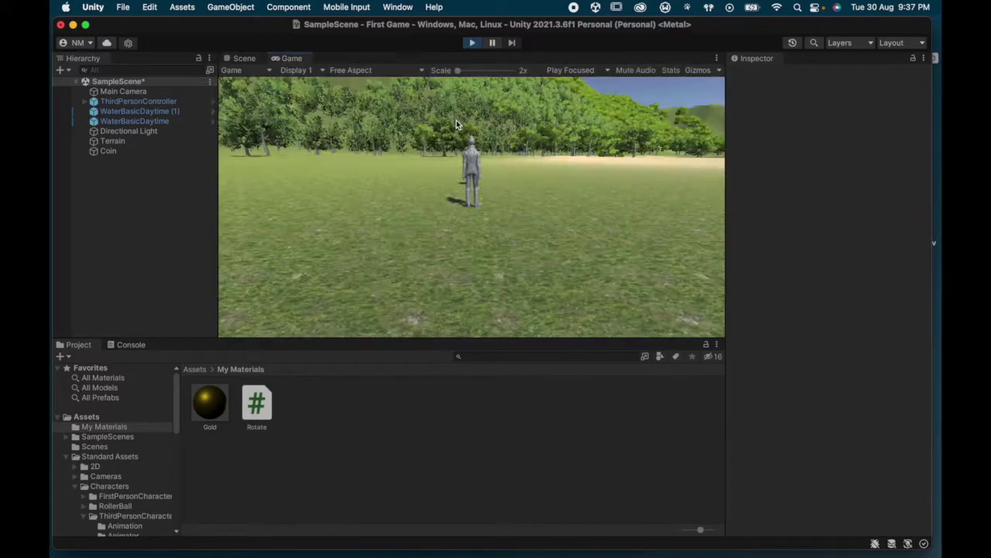
Walk the character around the terrain with WASD while watching the gold coin spin
key(d)
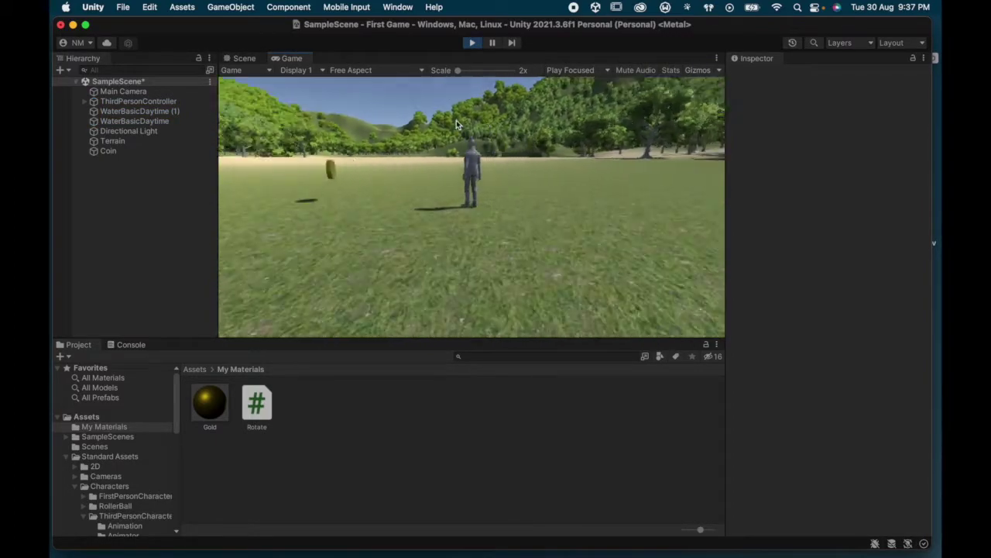
key(d)
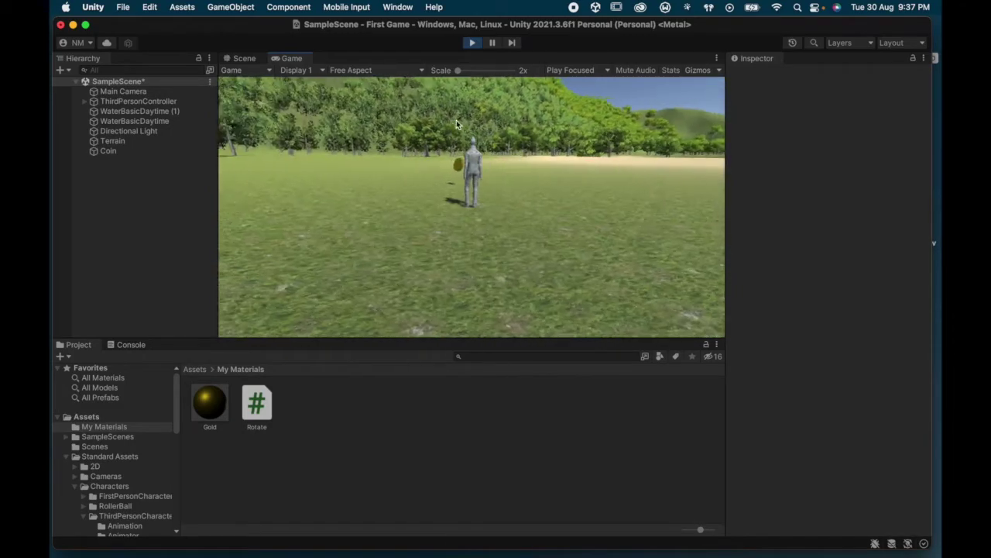
key(a)
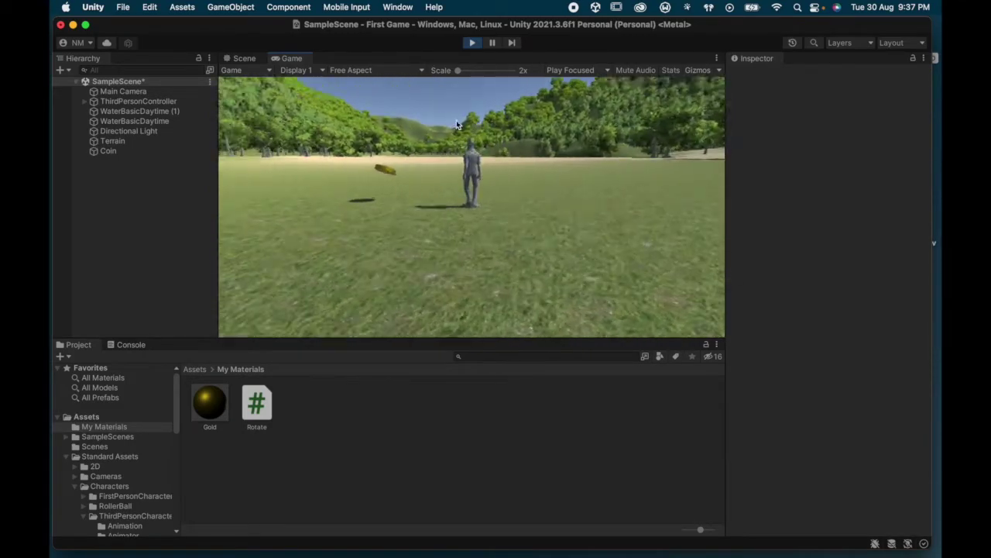
key(a)
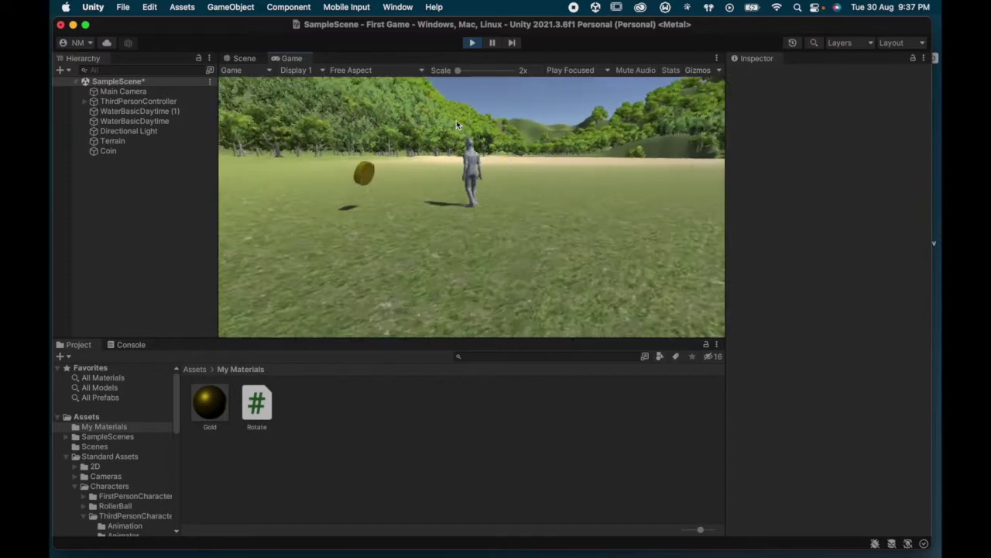
key(a)
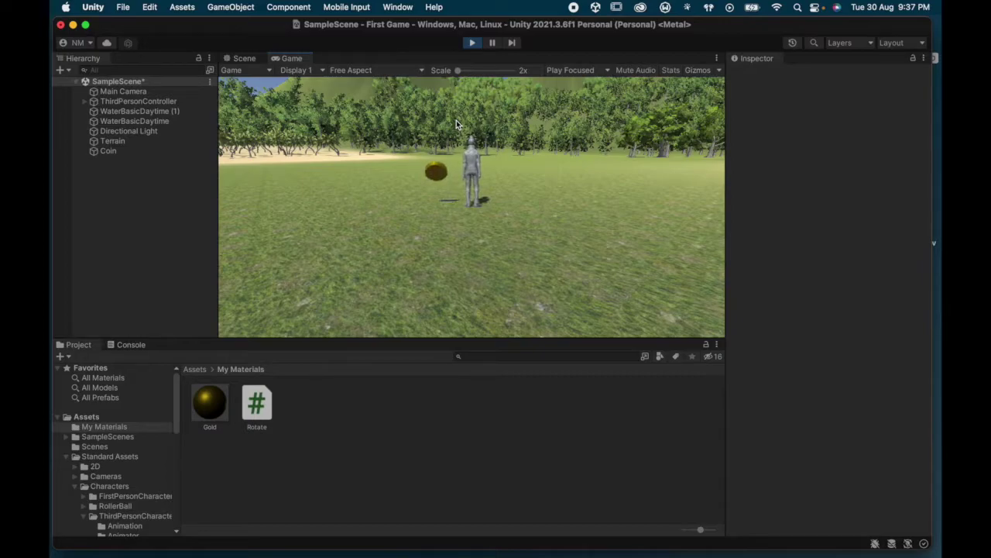
key(a)
key(a)
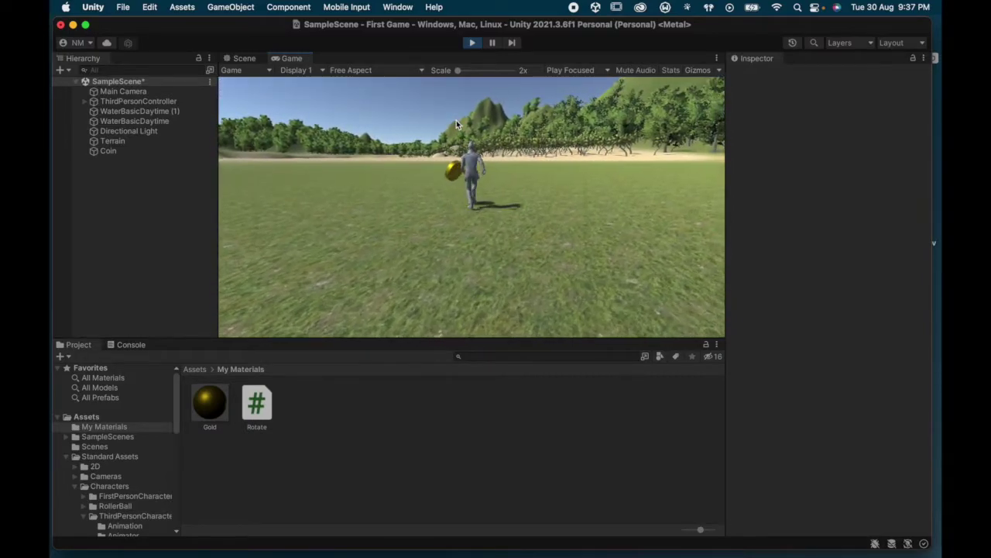
key(w)
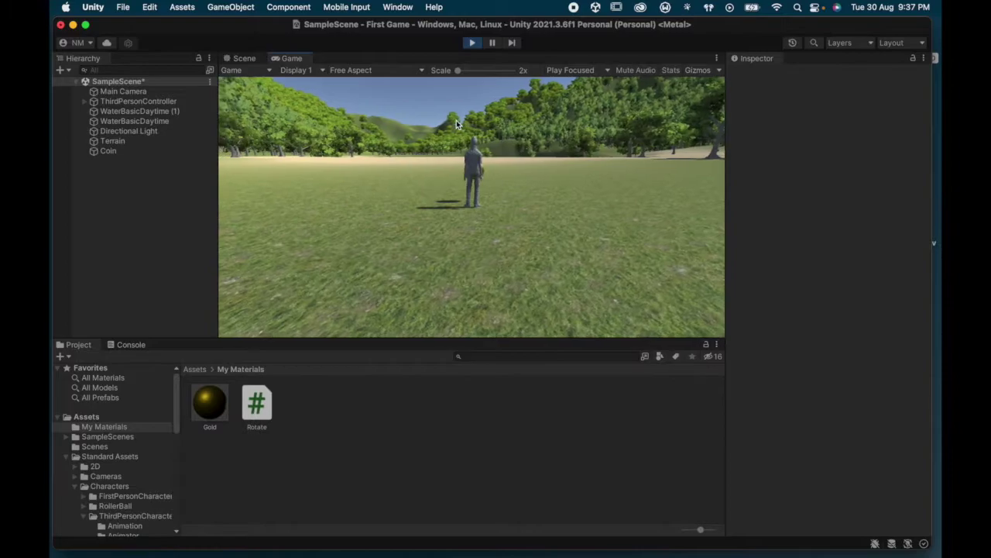
key(a)
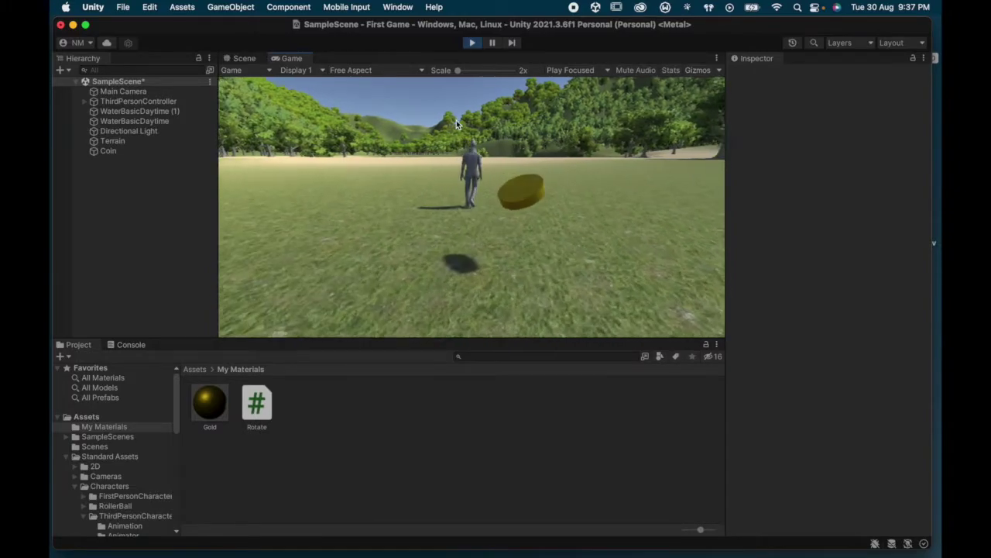
key(s)
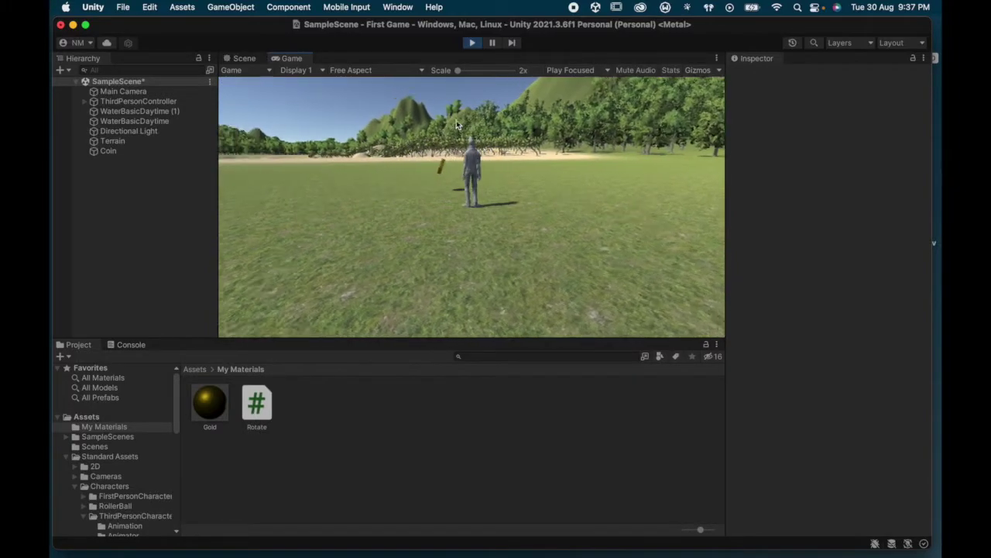
key(d)
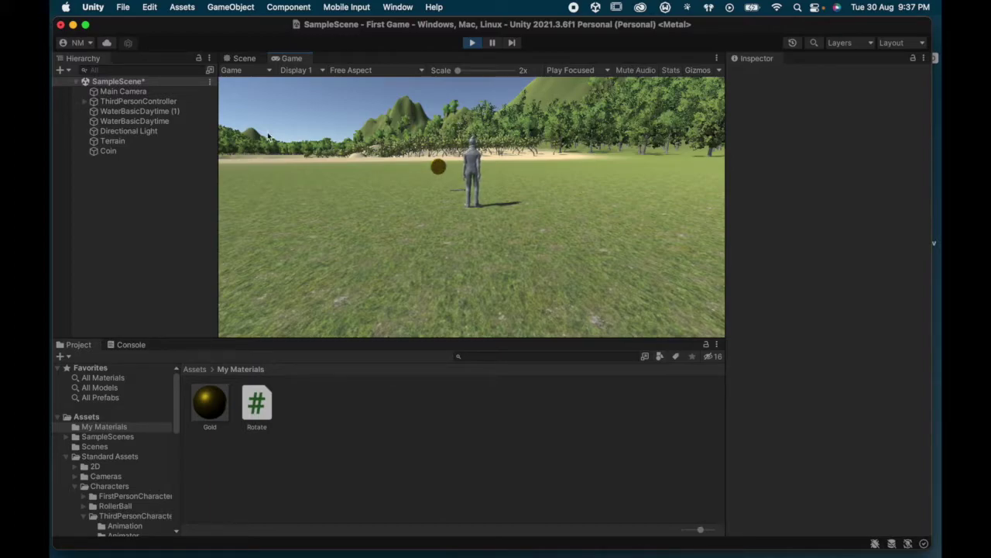
Stop the running game and select the Assets root folder
click(105, 428)
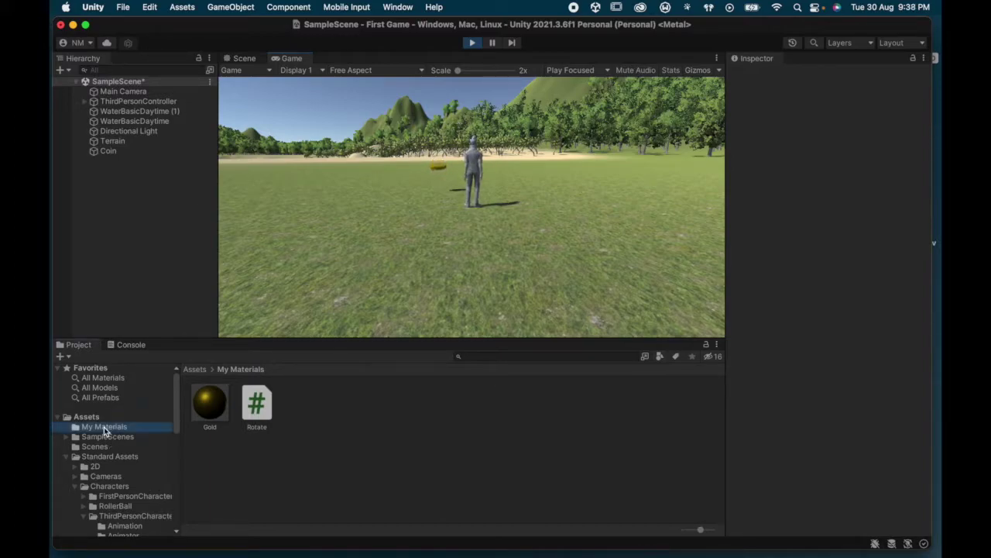
click(472, 43)
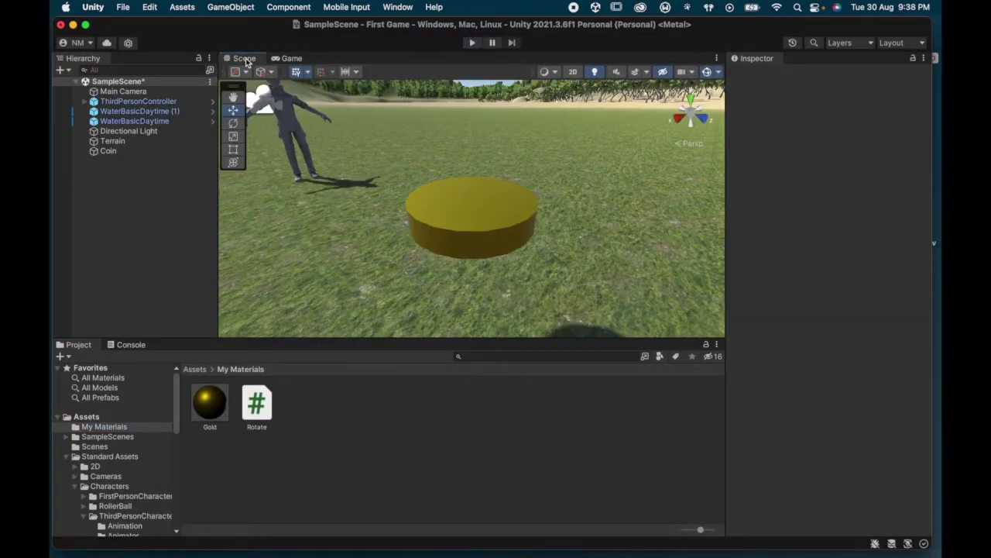
click(96, 419)
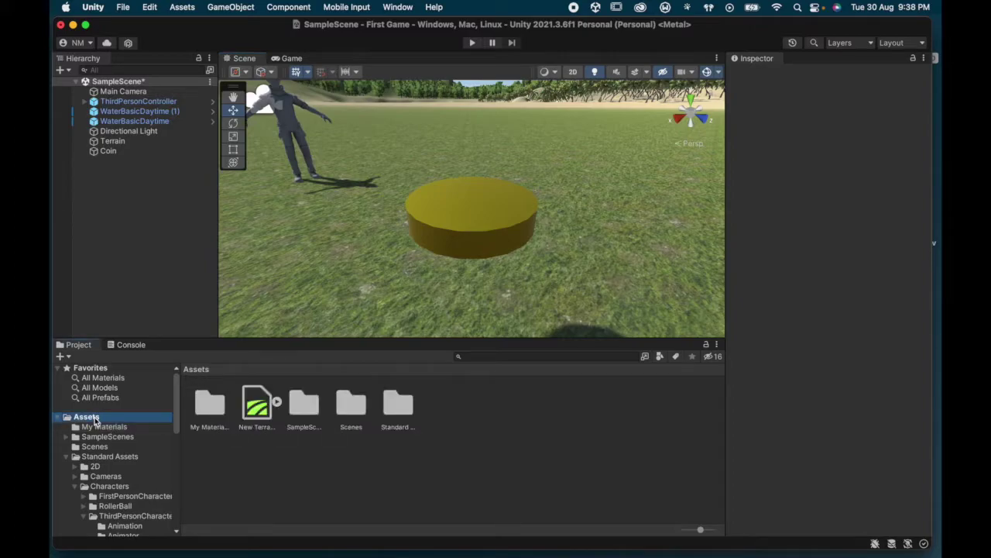
Create a folder named Prefab inside Assets and open it
right_click(96, 419)
mouse_move(181, 210)
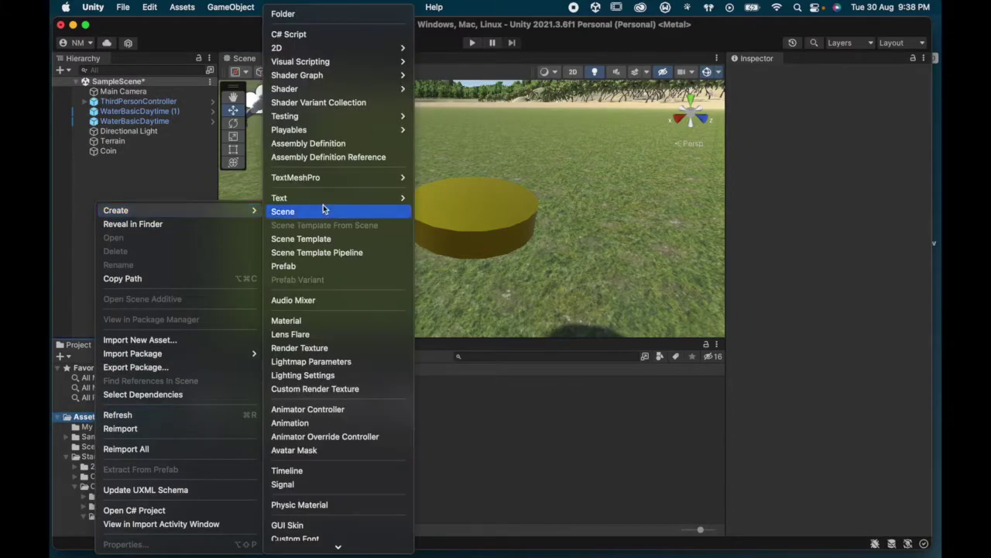
click(322, 14)
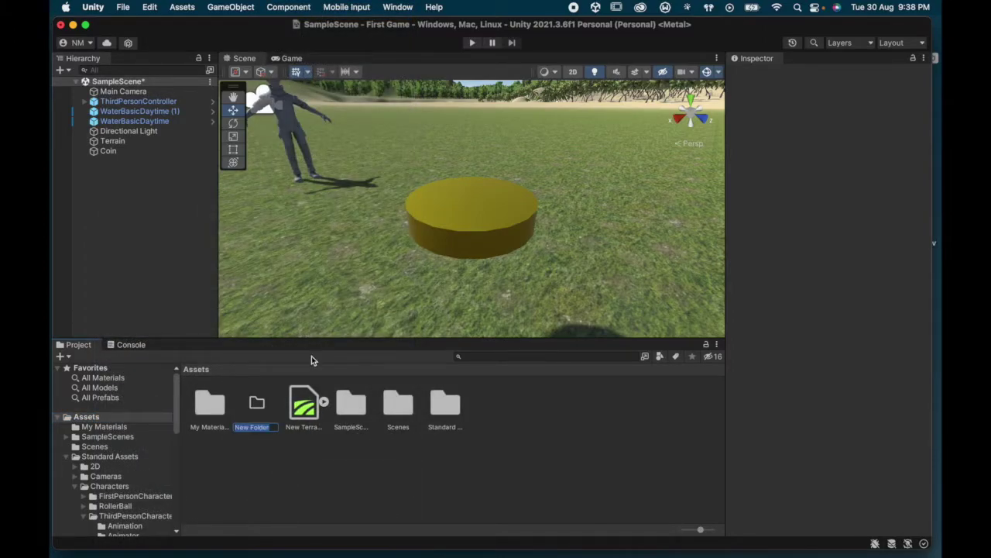
text(Prefab)
key(Return)
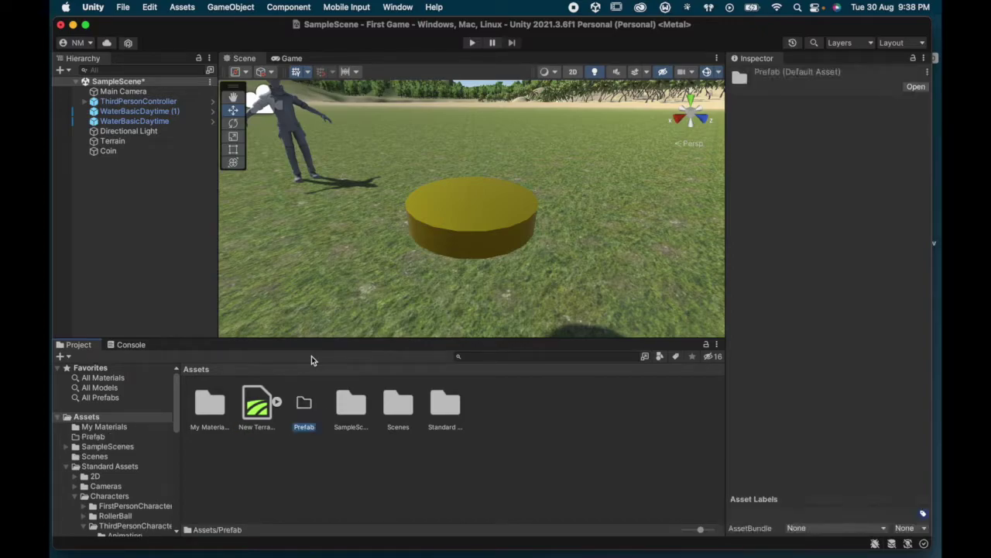
double_click(304, 404)
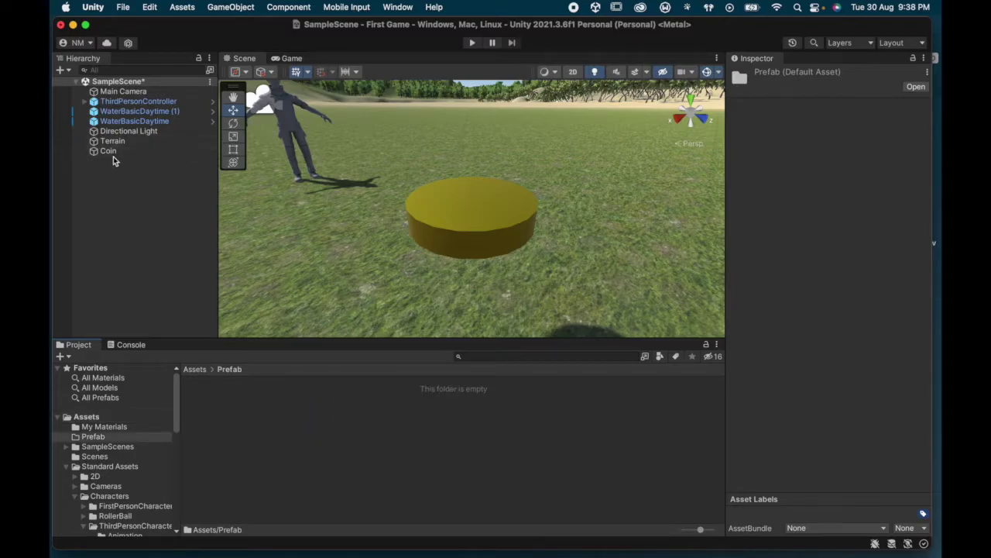
Save the Coin as a prefab in the Prefab folder
drag(108, 152, 247, 264)
drag(293, 438, 296, 436)
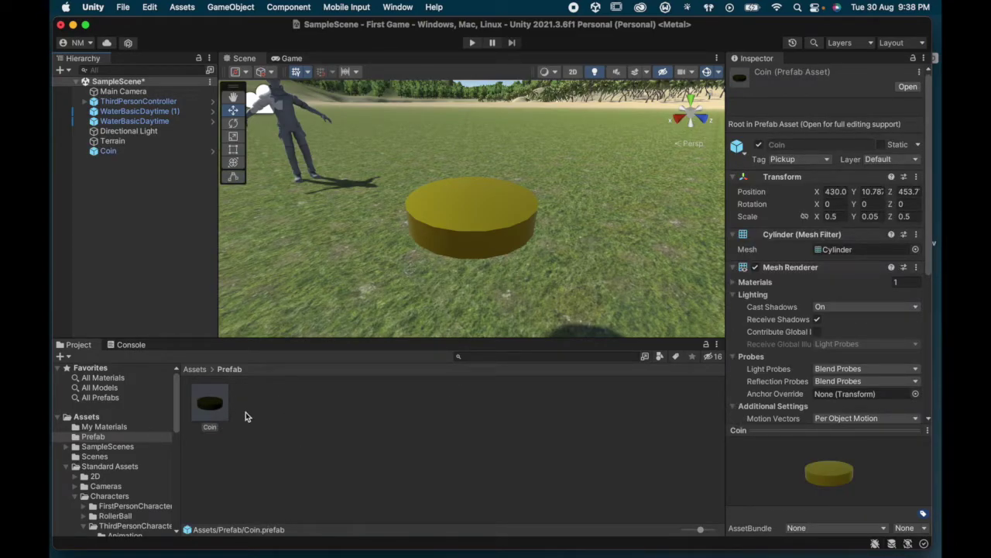
scroll(463, 246, down, 10)
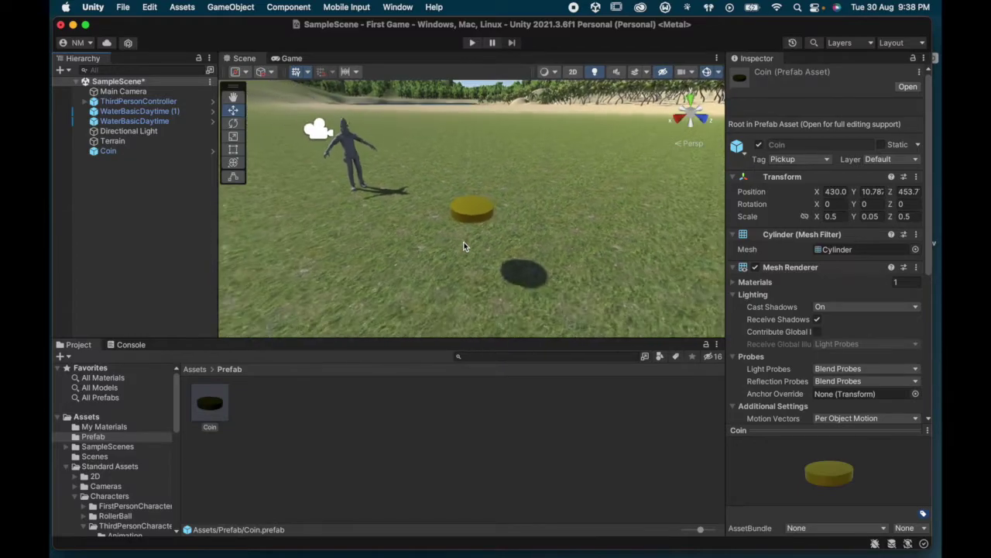
scroll(463, 246, down, 5)
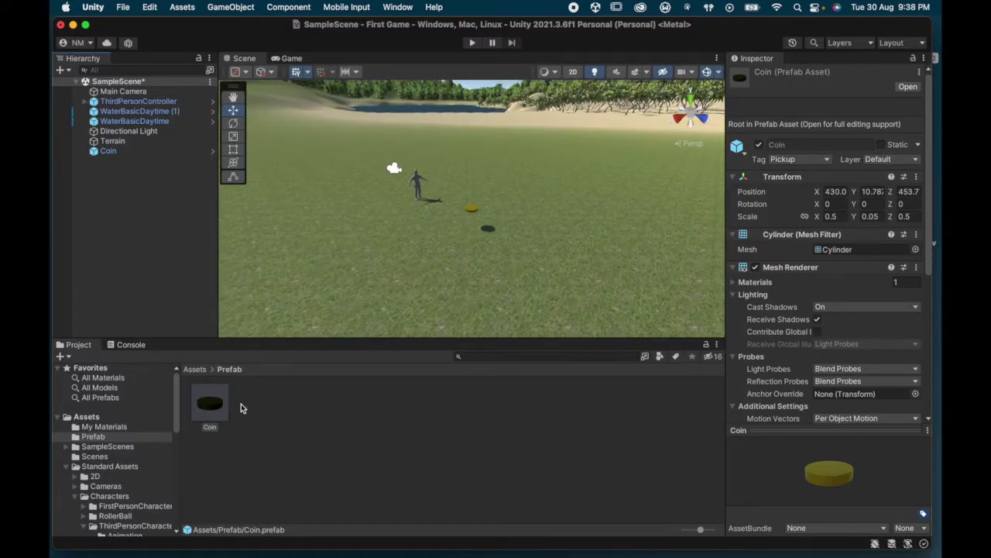
Place two Coin prefab copies on the terrain, lift each slightly above ground, and press Play
drag(213, 406, 533, 235)
drag(540, 188, 542, 173)
drag(535, 317, 631, 242)
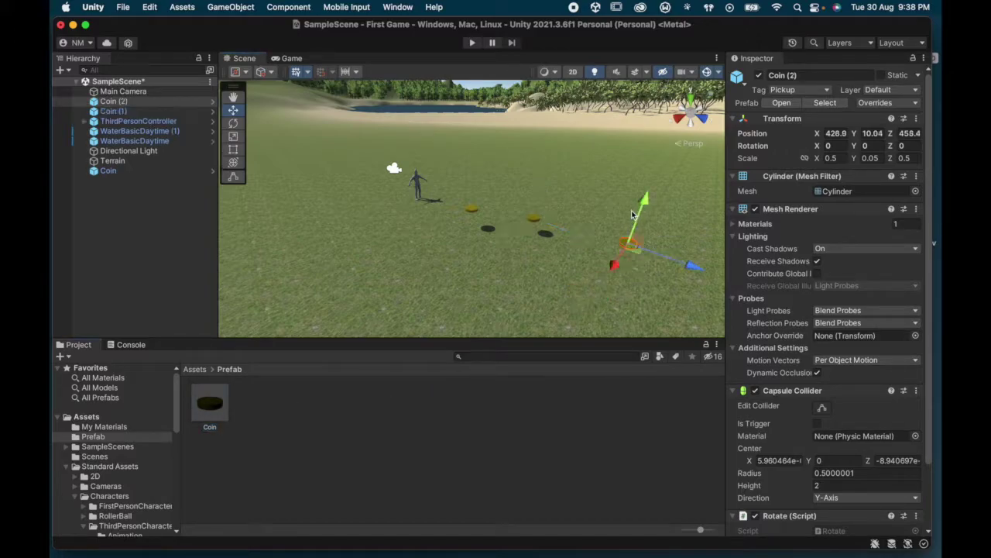
drag(646, 203, 649, 187)
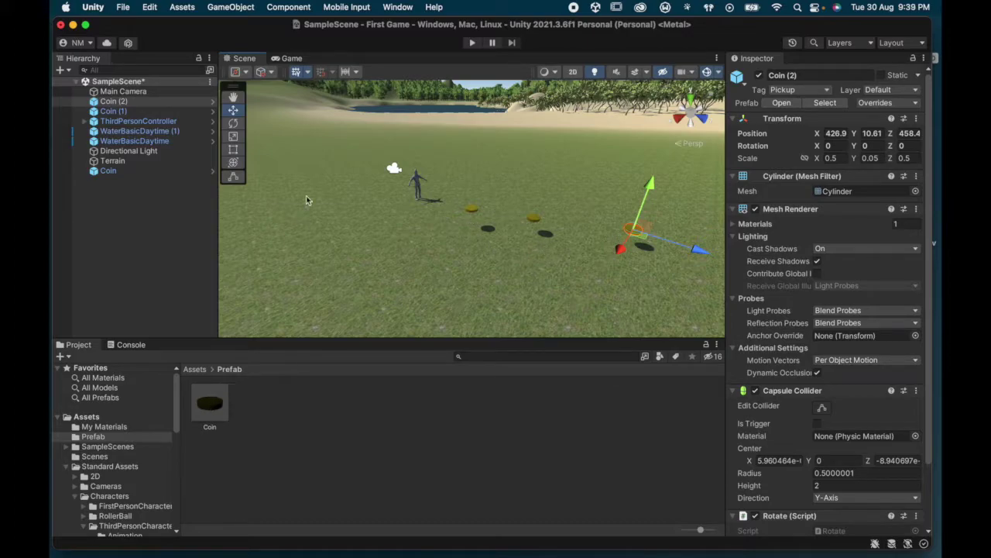
click(473, 42)
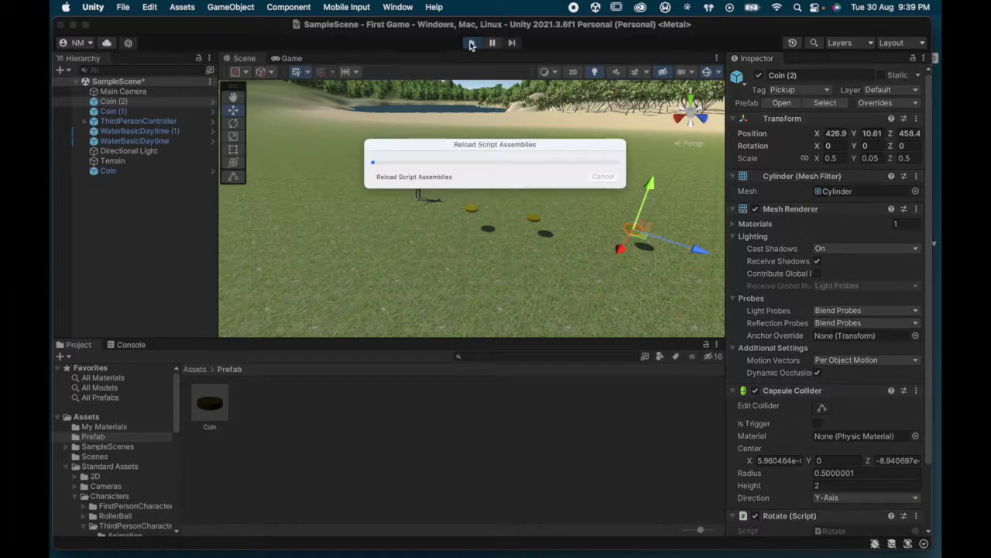